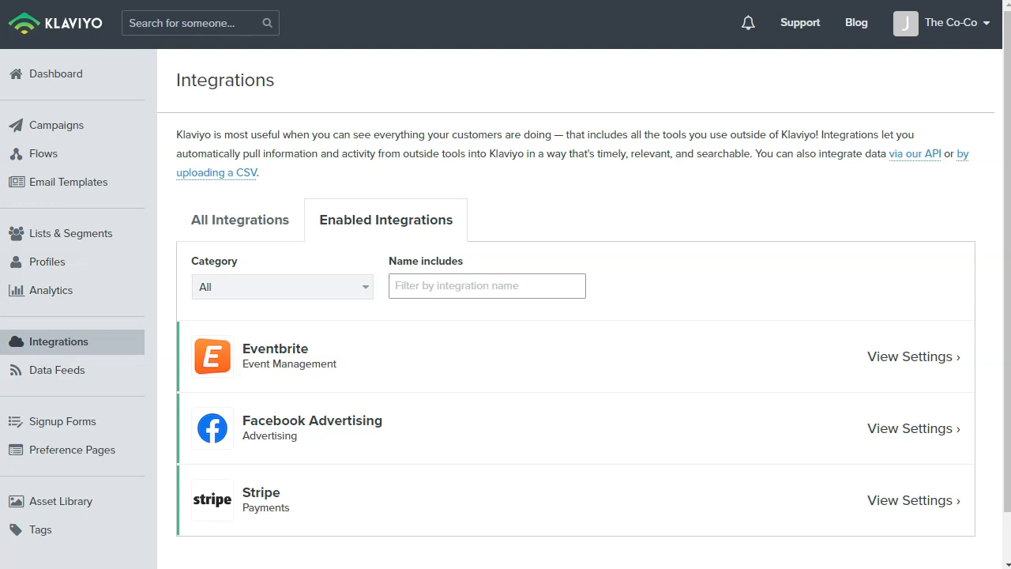
- Inspect the newest Bought Ticket event's details on the customer's profile and filter the activity feed to Checked in
click(480, 127)
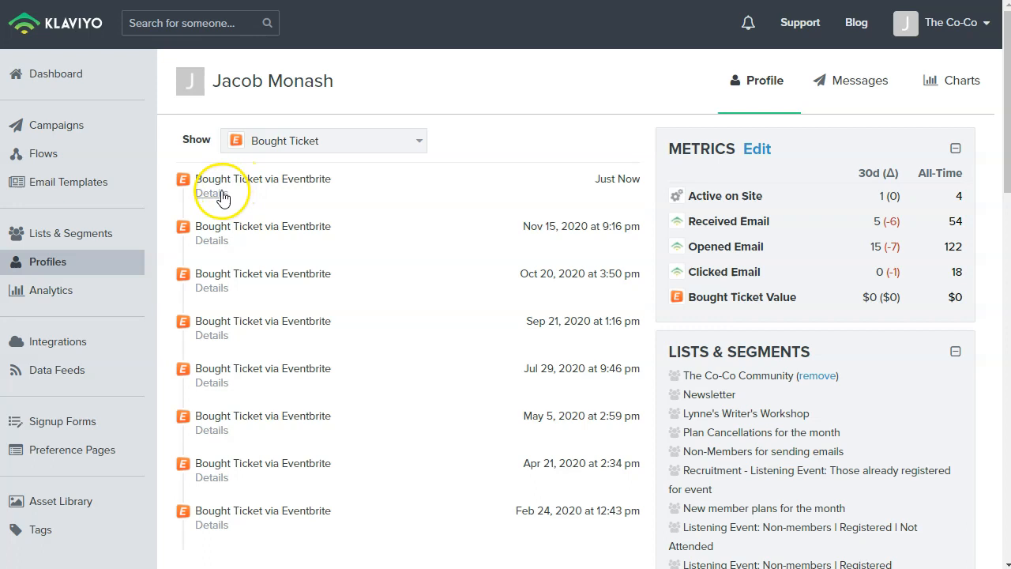
click(219, 193)
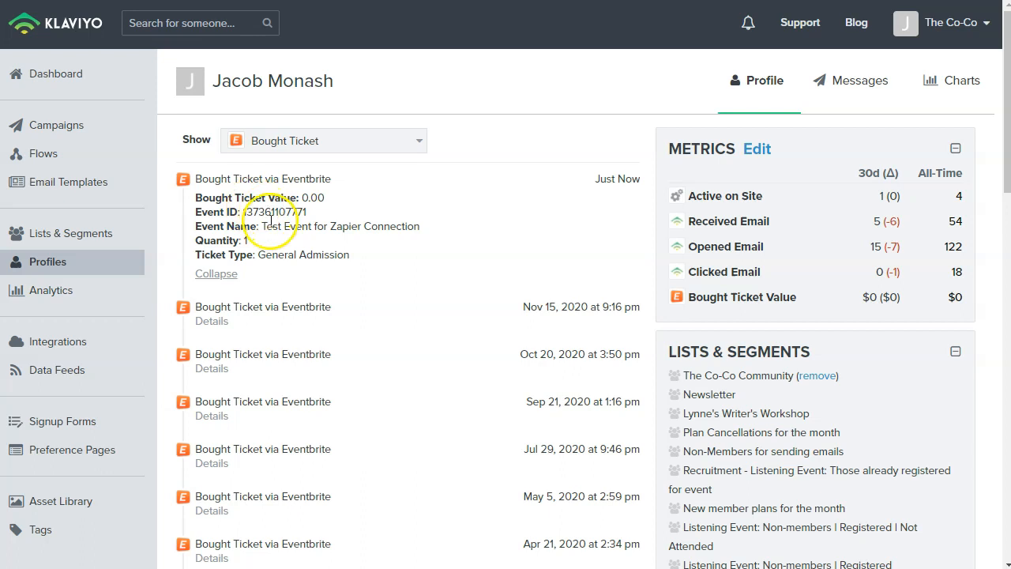
click(284, 139)
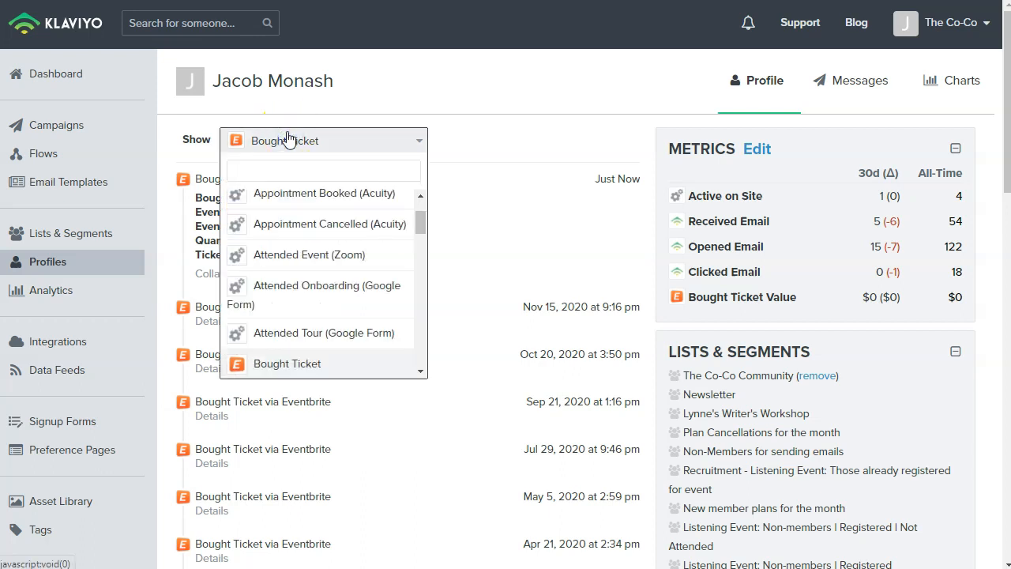
text(check)
click(290, 210)
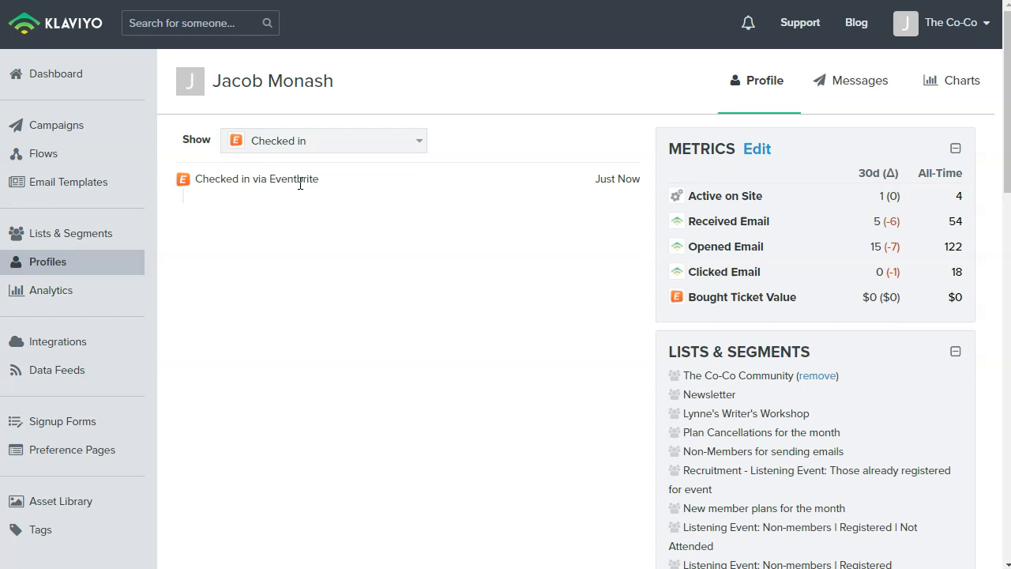
- Switch to Zapier and make a new Zap triggered by the New Attendee Check-In event in Eventbrite
click(440, 47)
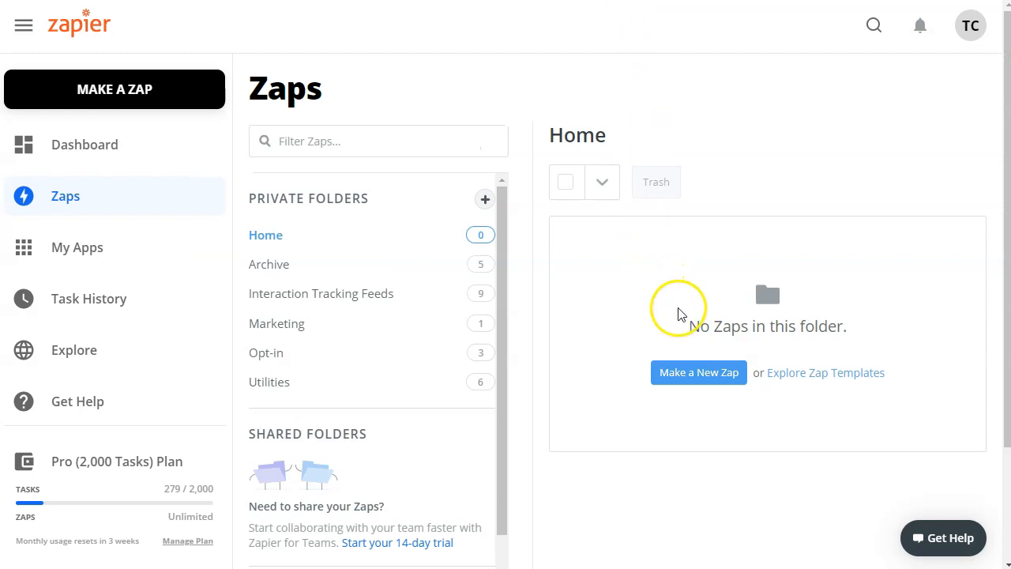
click(698, 374)
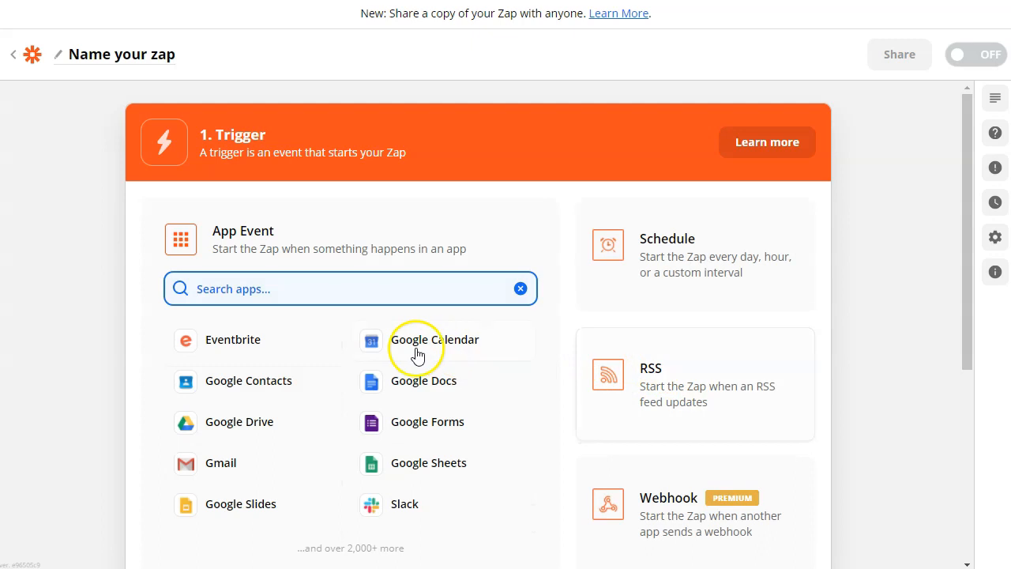
click(262, 350)
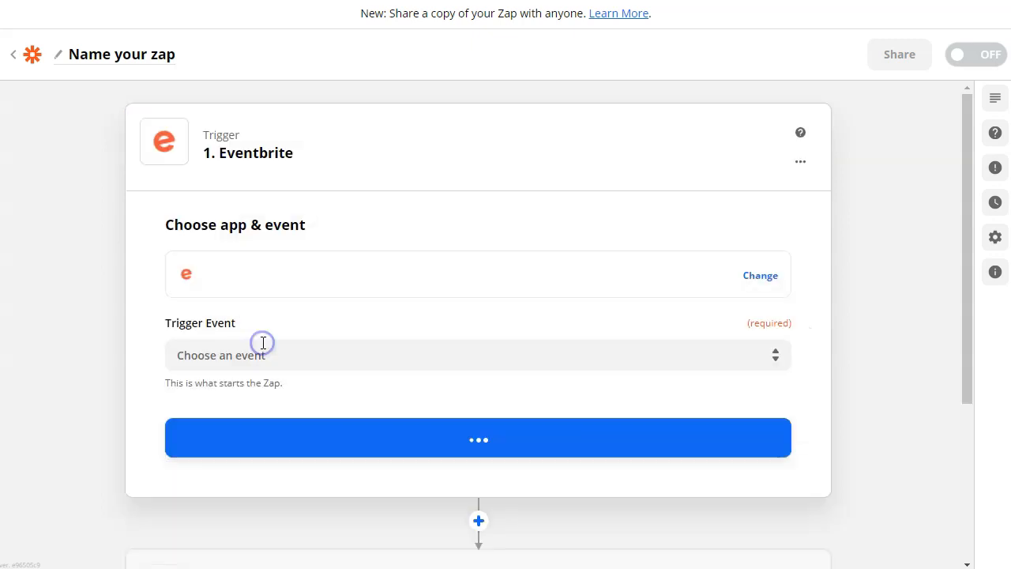
click(287, 355)
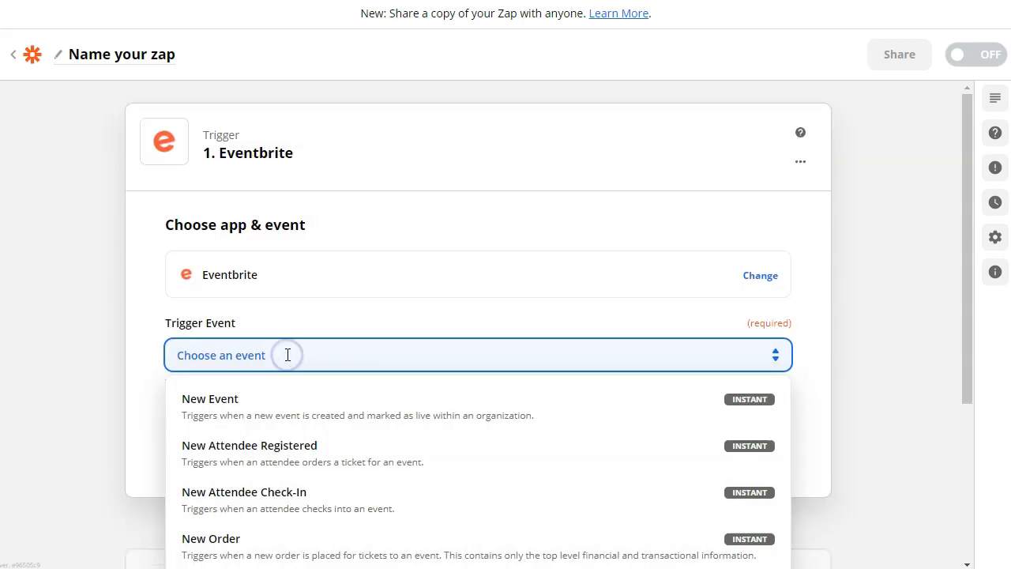
scroll(276, 379, down, 2)
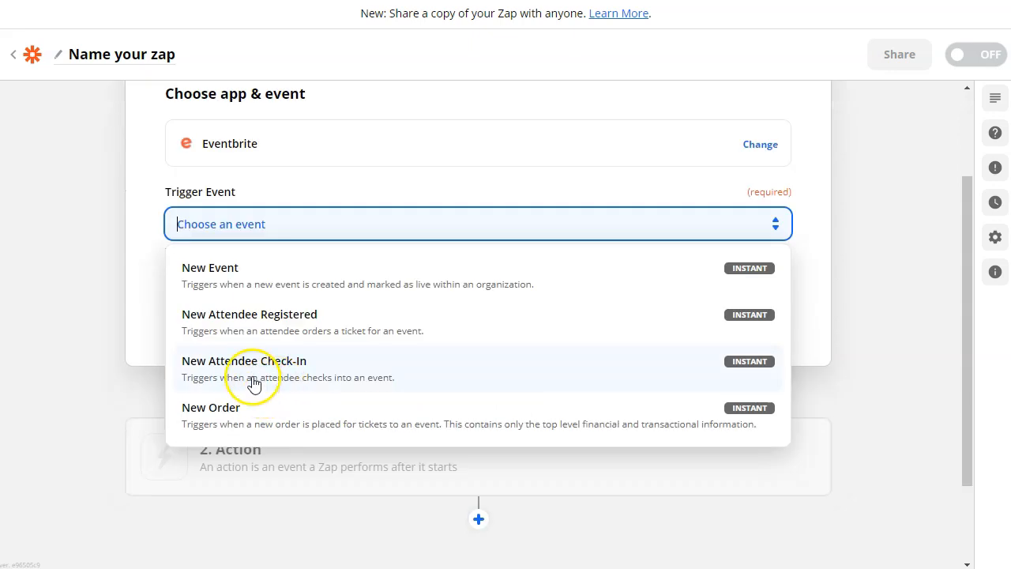
click(288, 377)
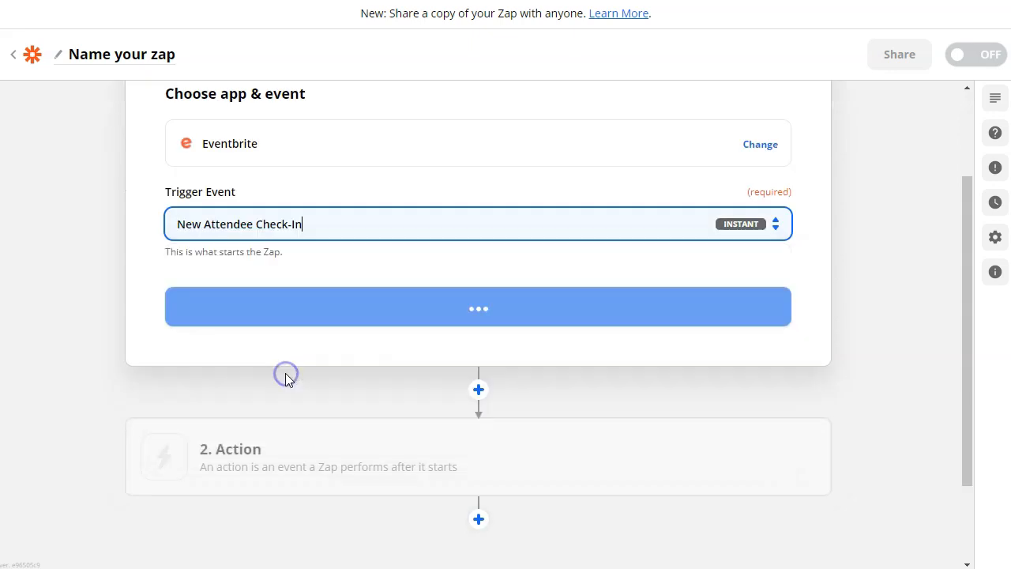
click(375, 315)
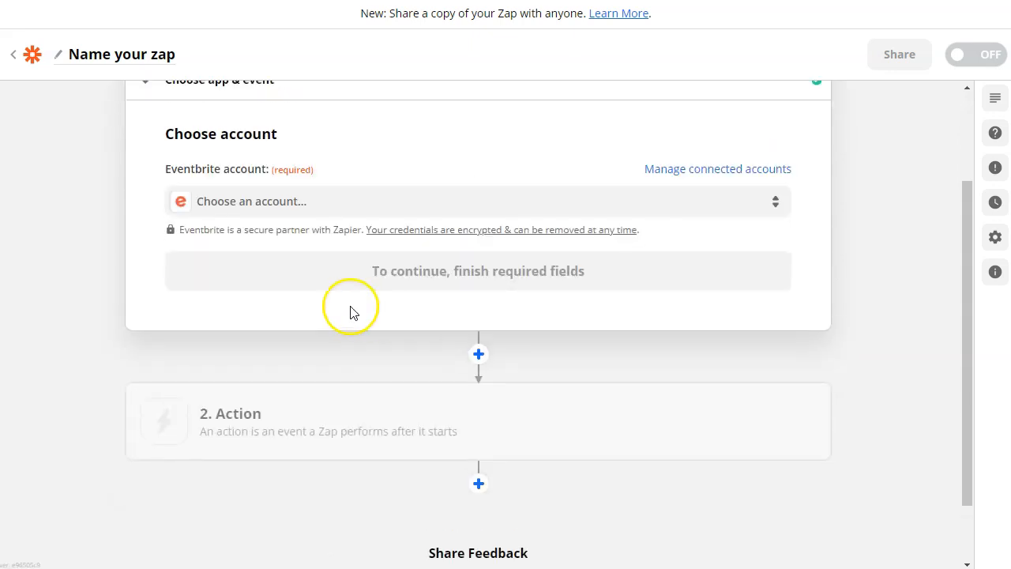
- Choose the already connected Eventbrite team account for the trigger and continue to the trigger setup
click(307, 219)
click(301, 328)
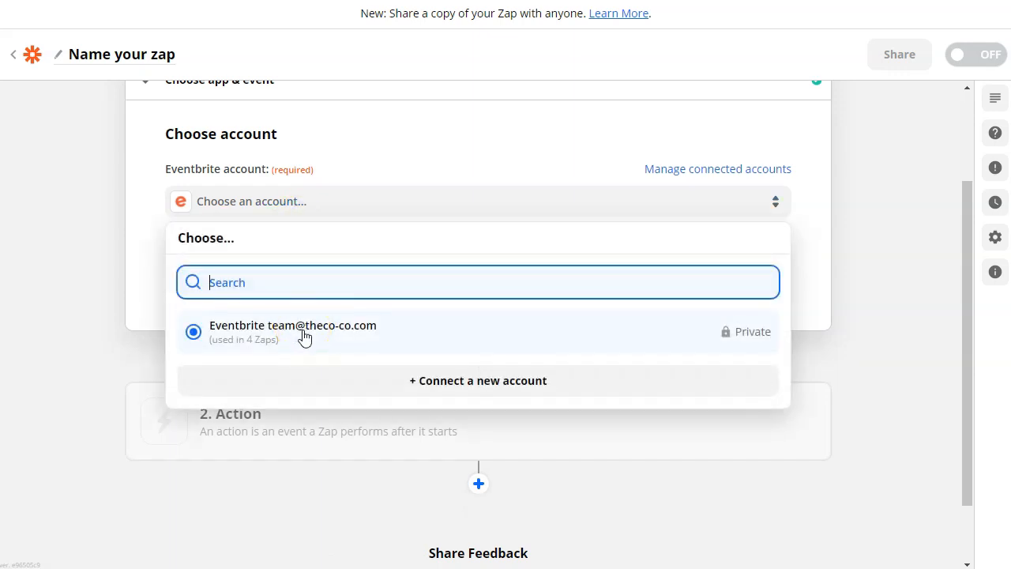
click(304, 335)
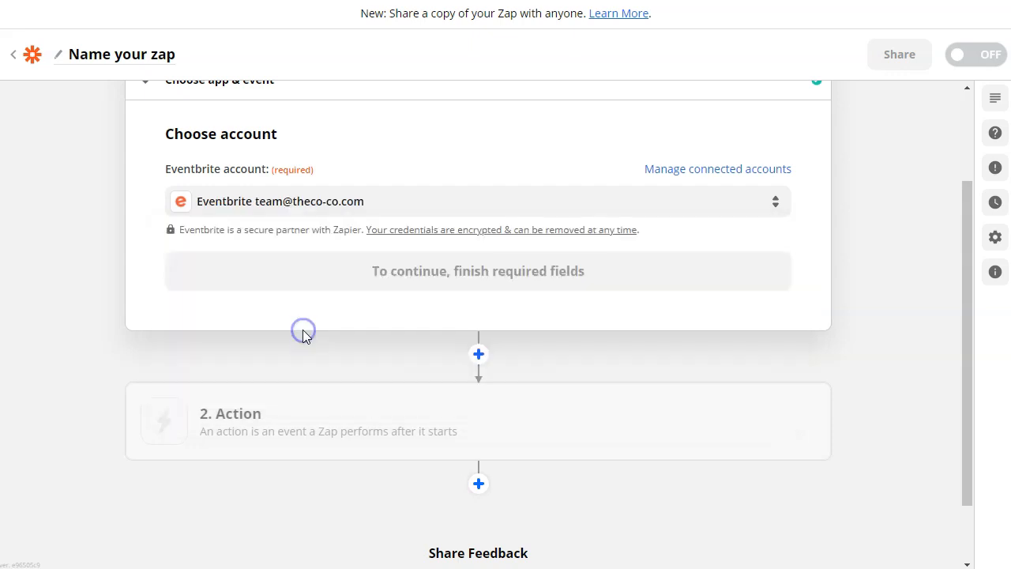
click(314, 316)
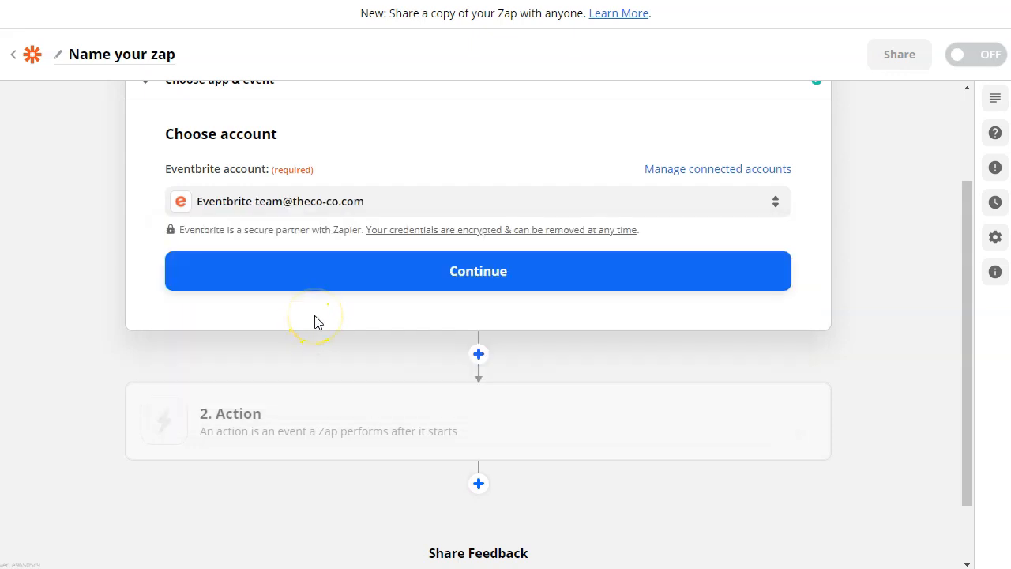
click(340, 282)
click(342, 284)
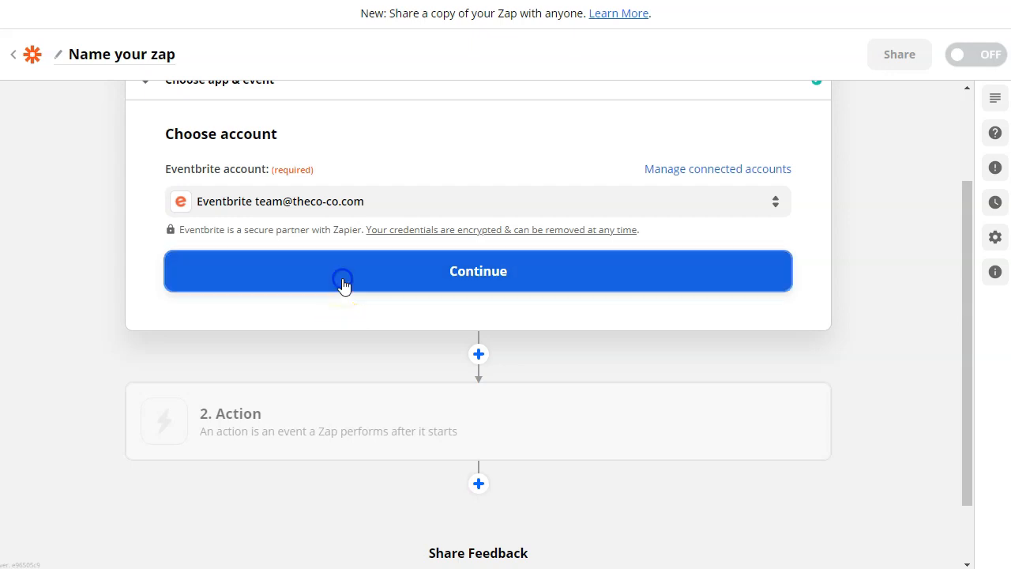
- Set the trigger's organization to the listed owner, with event status Live and no specific event, and continue
click(346, 241)
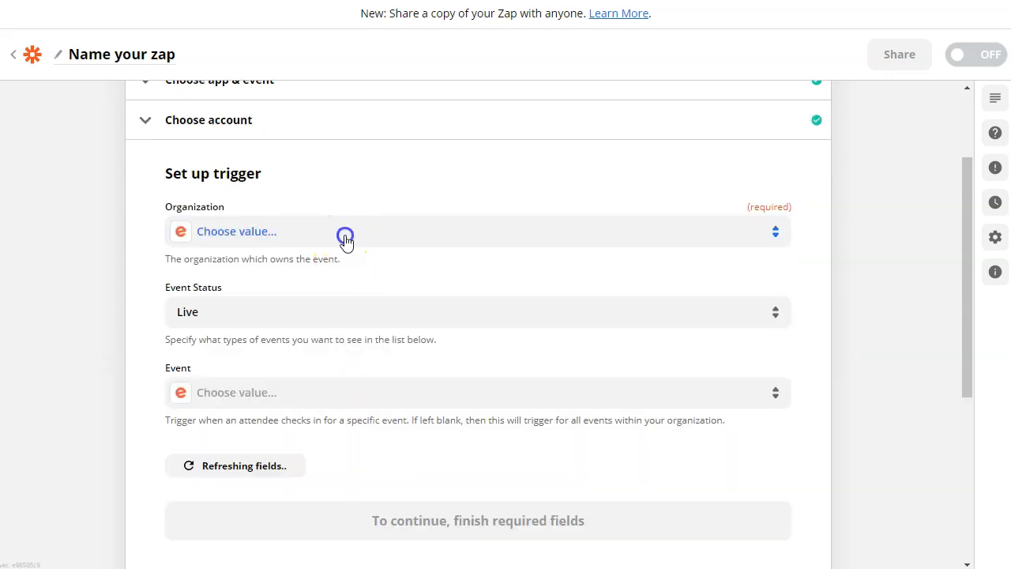
click(270, 368)
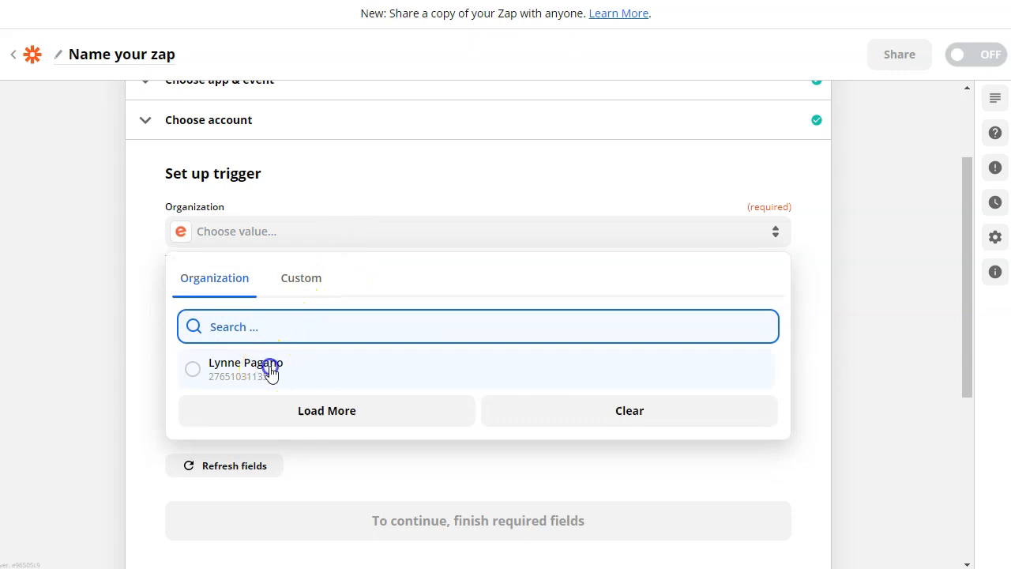
click(212, 311)
click(260, 308)
click(231, 393)
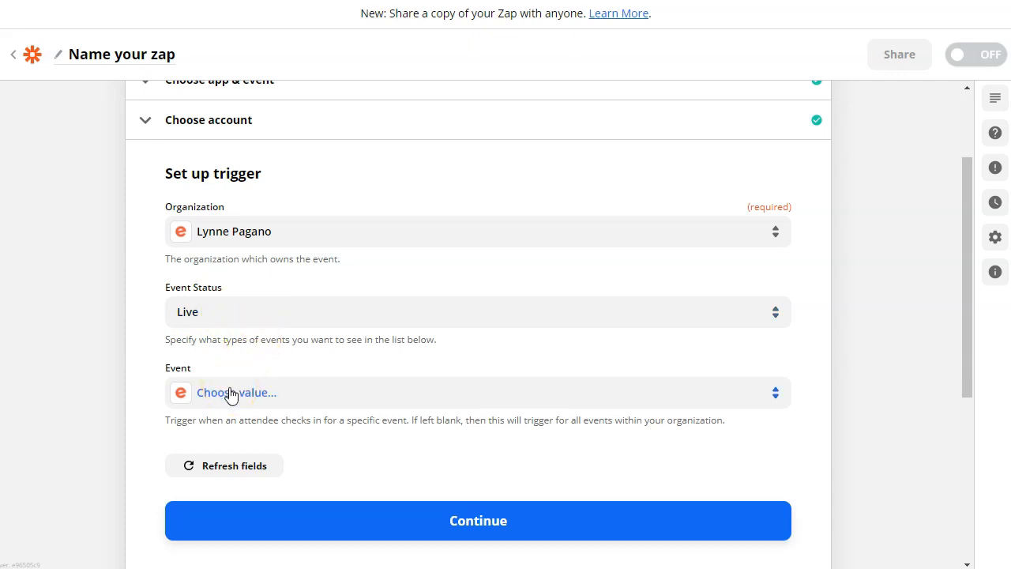
click(327, 517)
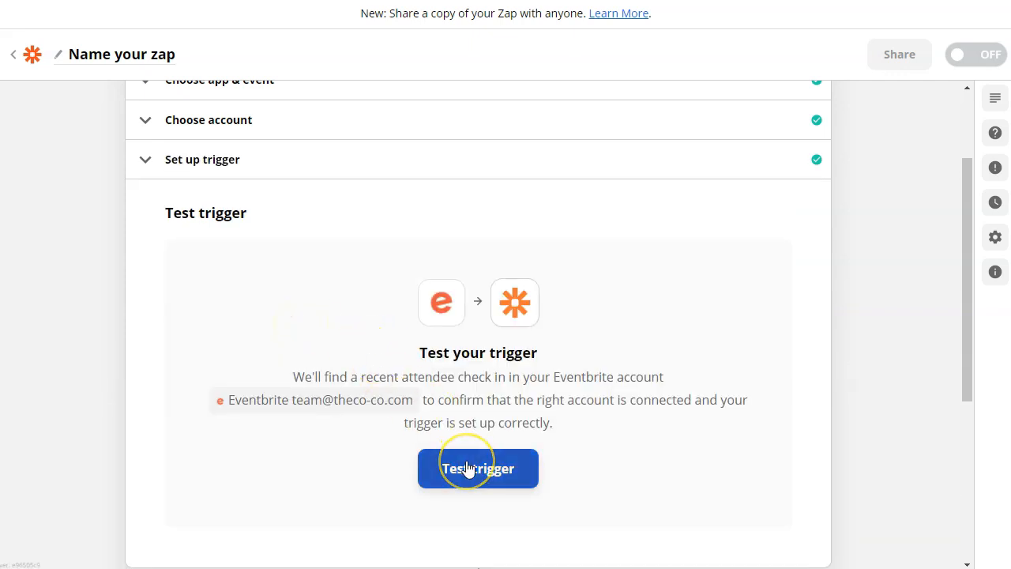
- Test the trigger, review the fields of the sample attendee check-in, and continue to the action step
click(466, 469)
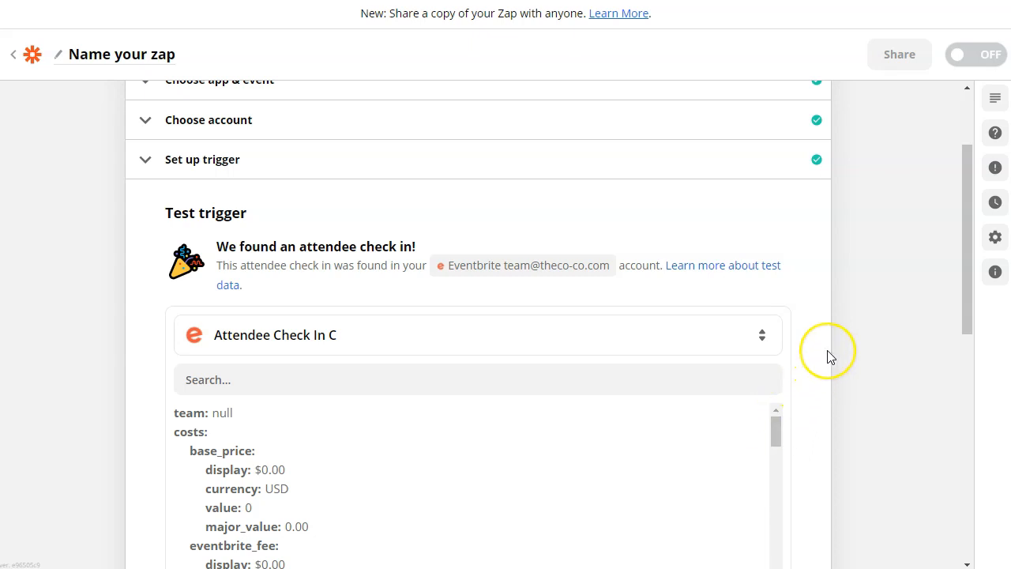
scroll(827, 357, down, 2)
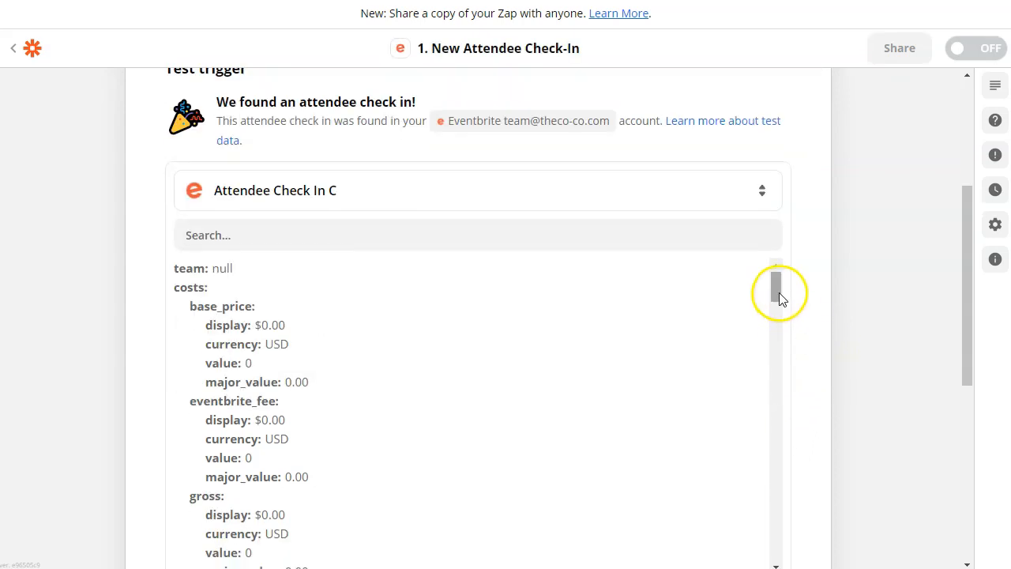
drag(778, 286, 776, 334)
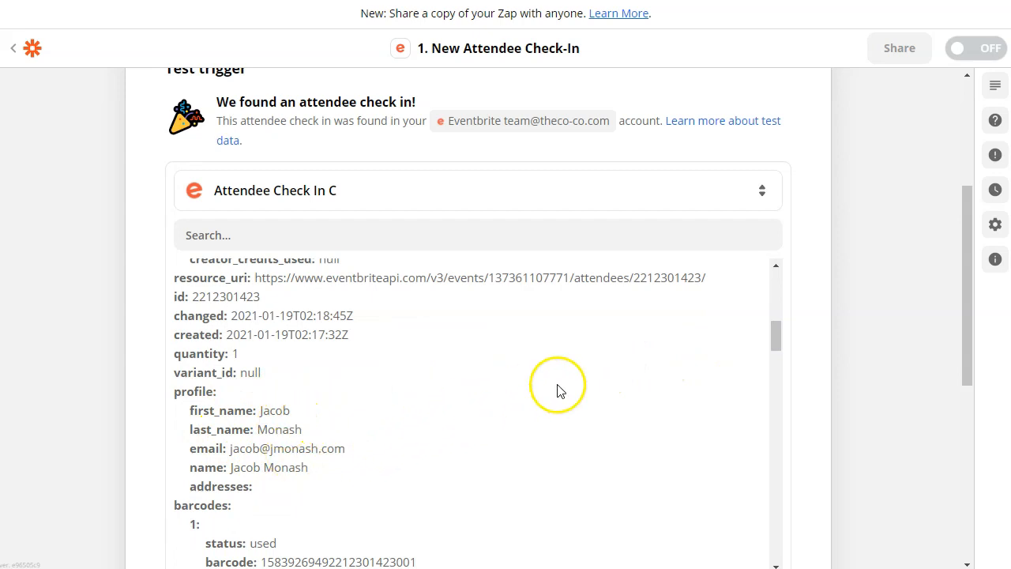
scroll(769, 342, down, 5)
scroll(836, 371, down, 3)
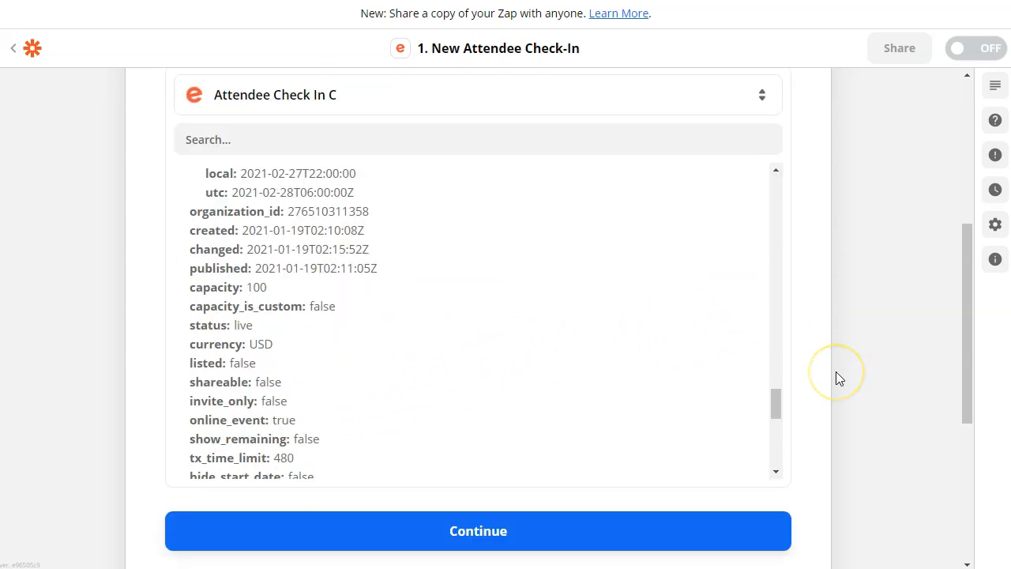
click(580, 376)
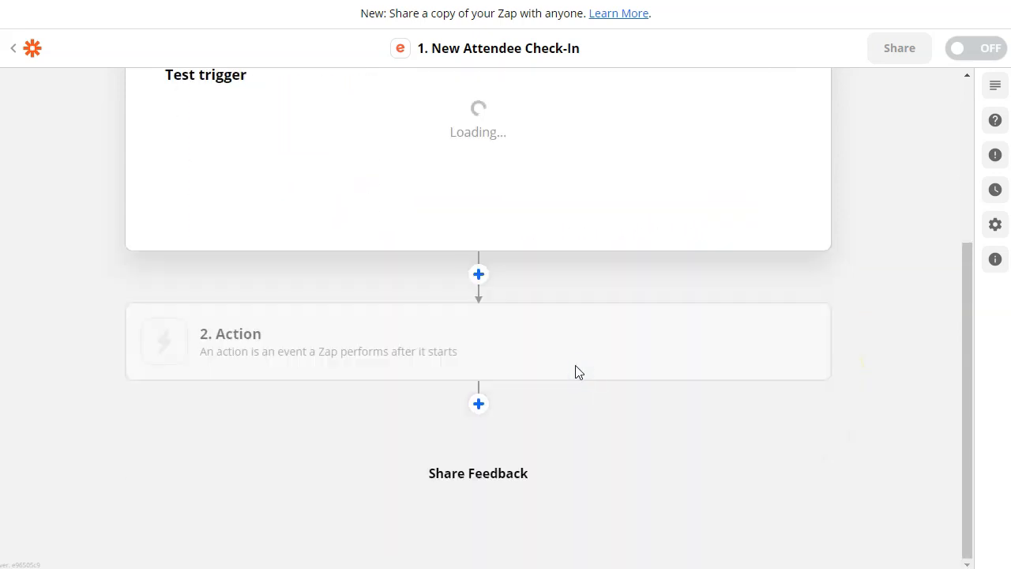
click(615, 380)
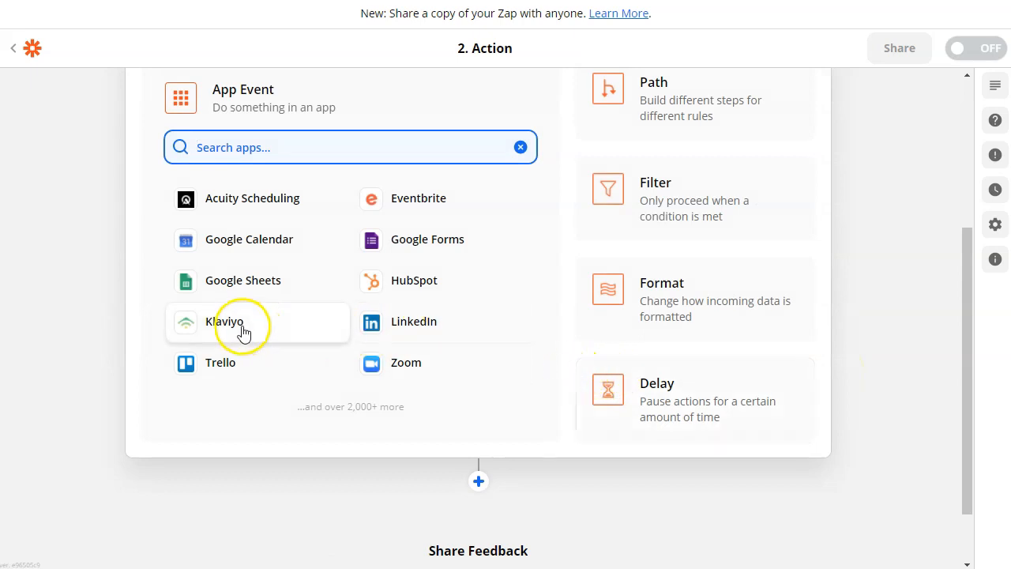
- Set the action app to Klaviyo with Create Event as the action event and continue
scroll(243, 331, up, 3)
scroll(243, 332, up, 3)
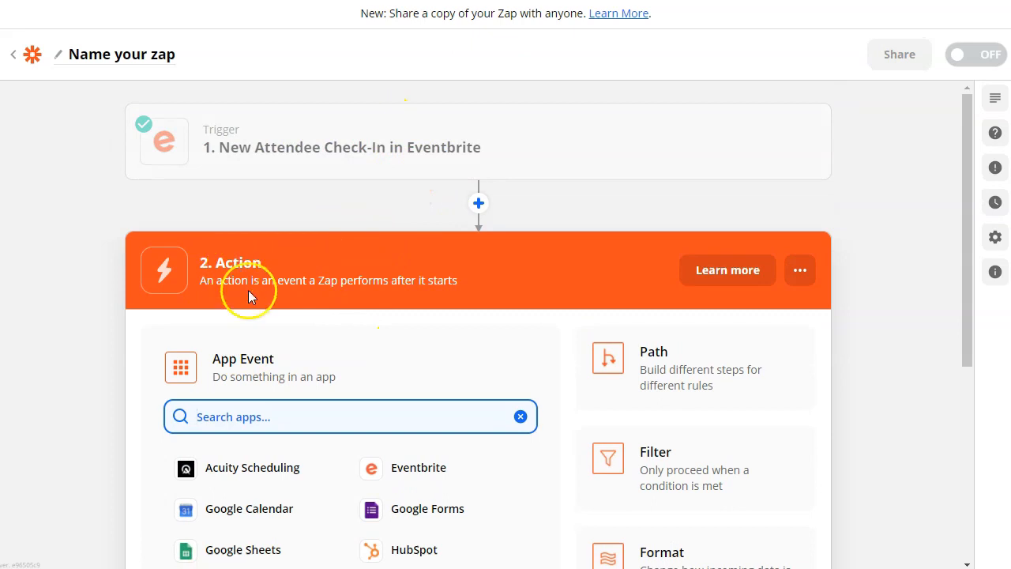
scroll(249, 294, down, 3)
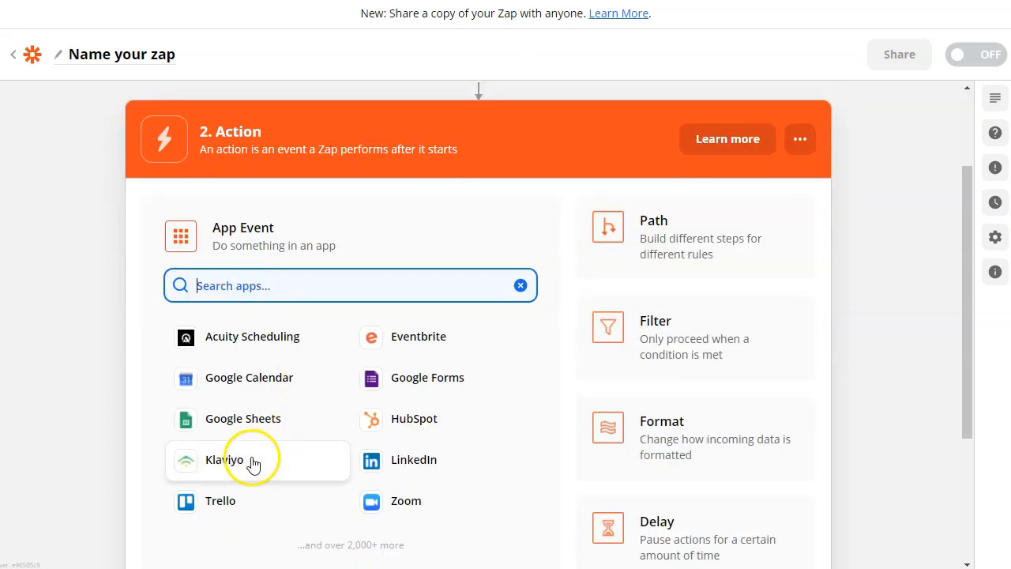
click(253, 463)
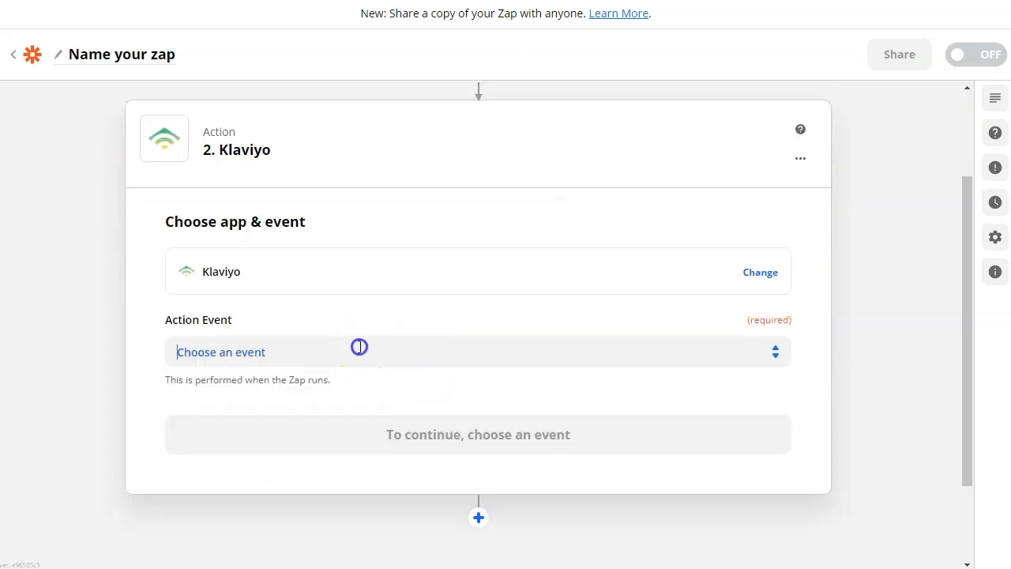
click(359, 347)
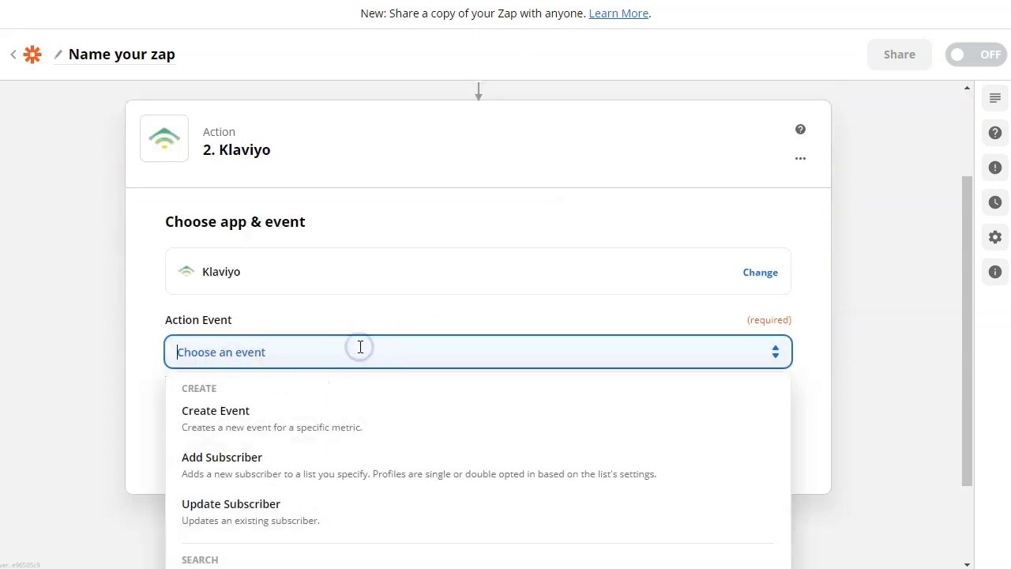
click(223, 426)
click(411, 430)
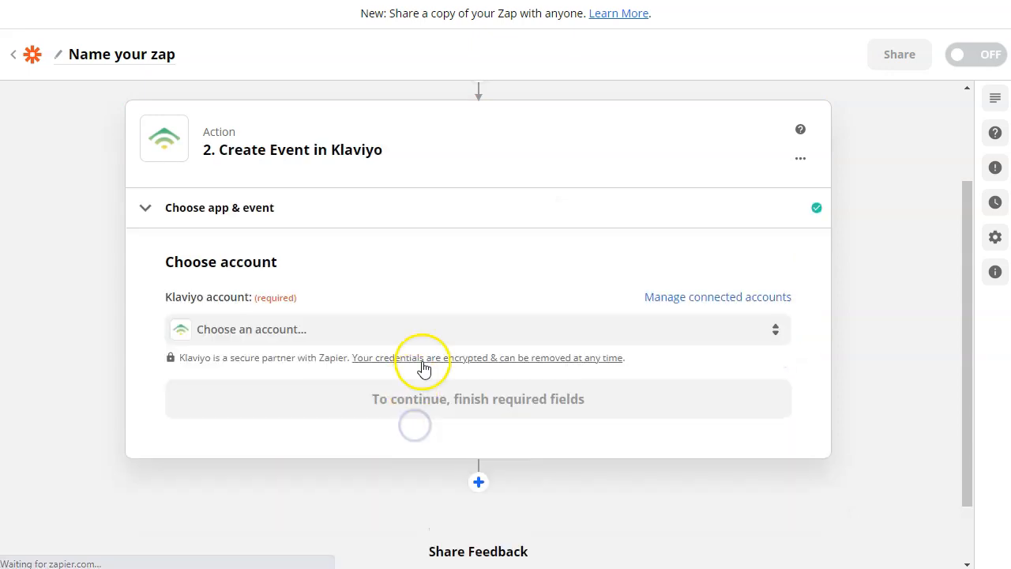
- Choose the connected Klaviyo account for the action and continue to the action setup
click(357, 328)
click(294, 453)
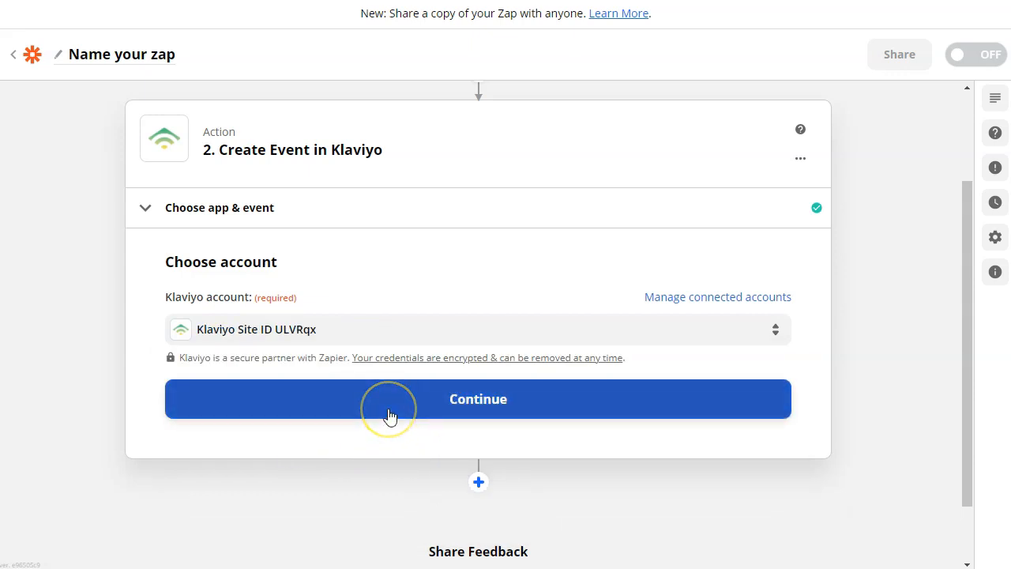
click(390, 416)
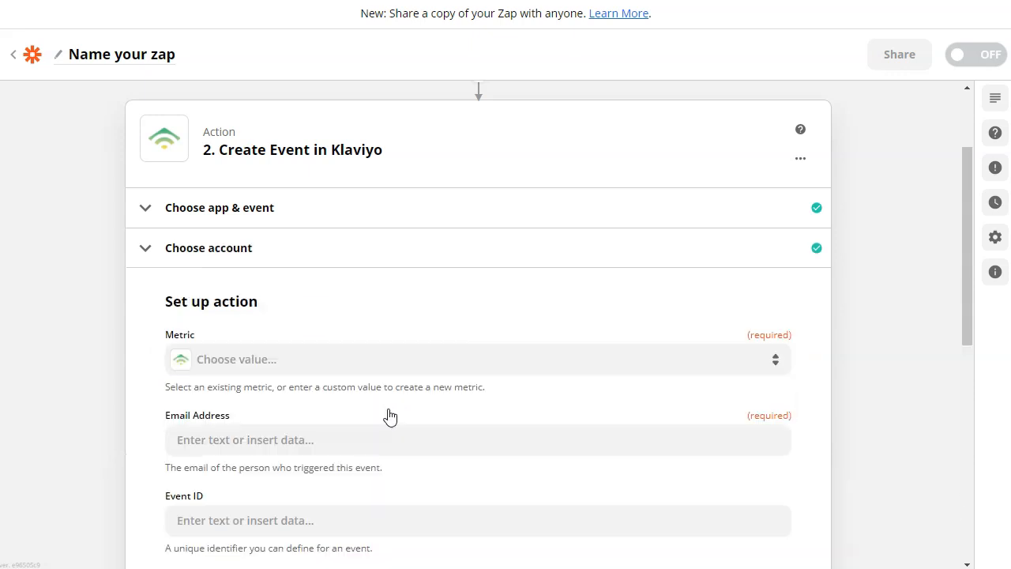
- Search the metrics for "eventb" and choose Event Check In (Eventbrite) as the action's metric
click(351, 363)
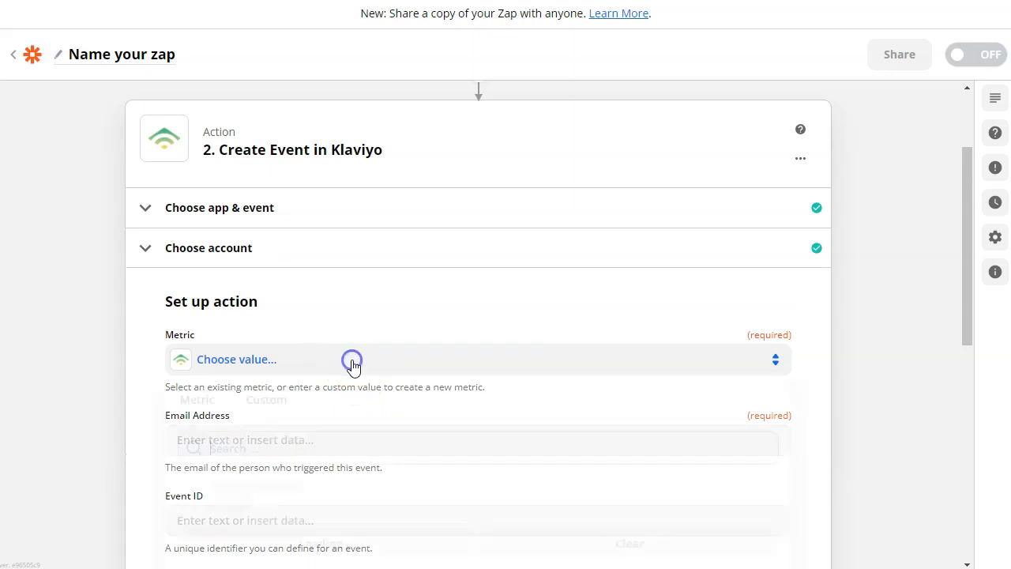
text(eventb)
click(260, 463)
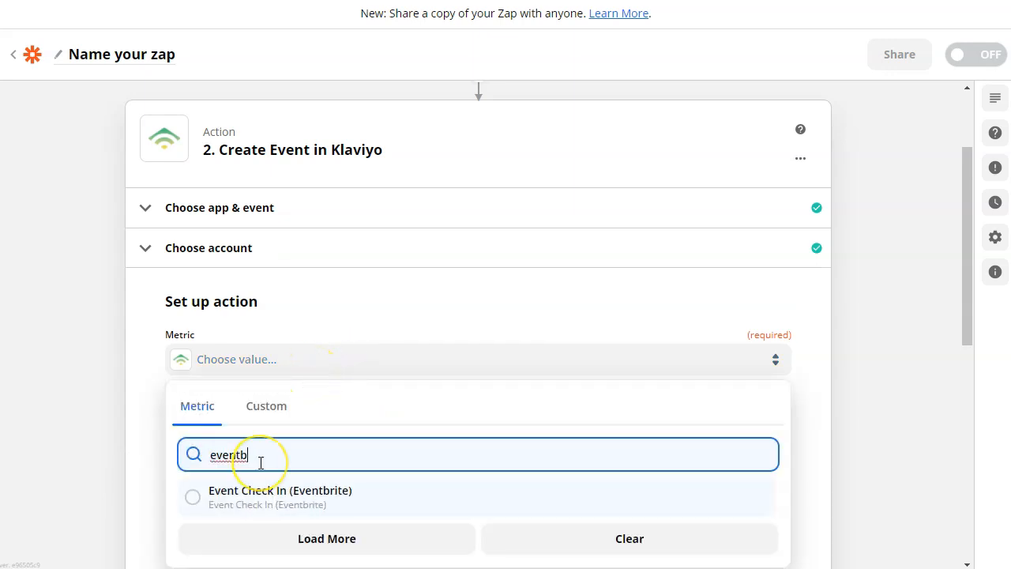
click(252, 498)
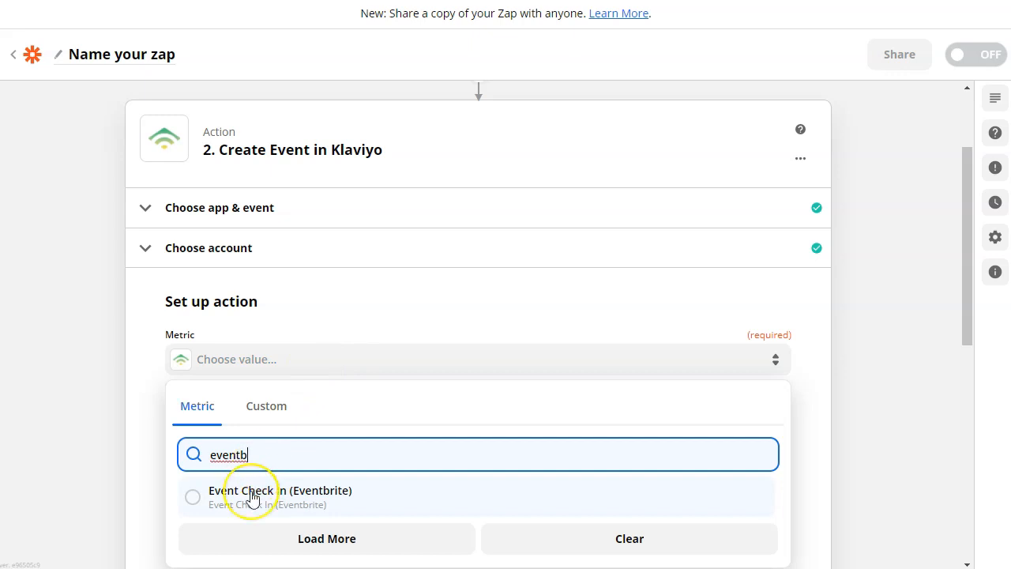
- Clear the metric search and enter the custom metric name "Eventbrite Check-in Detailed" for the Klaviyo action
double_click(257, 467)
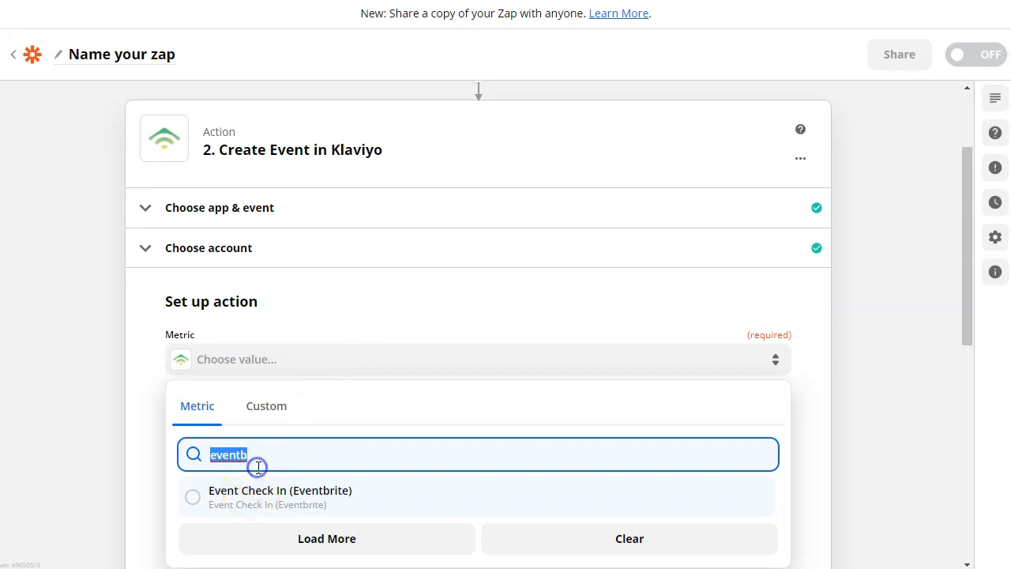
key(BackSpace)
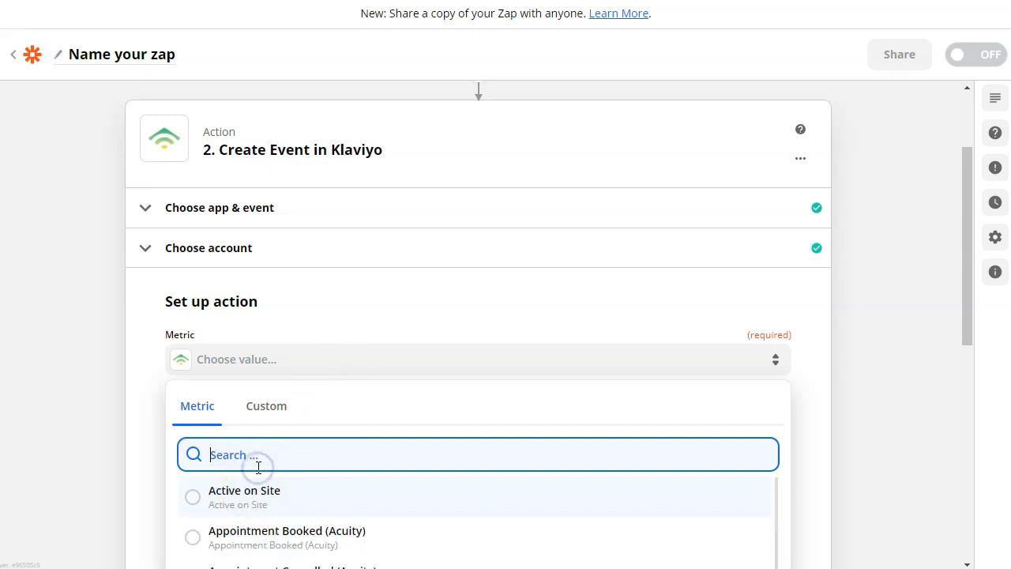
click(267, 406)
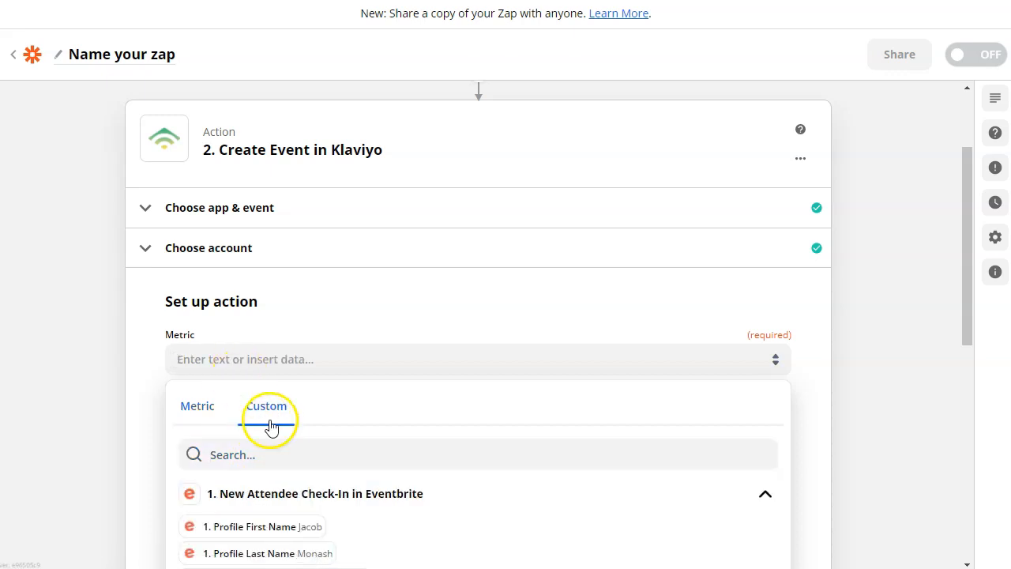
click(238, 361)
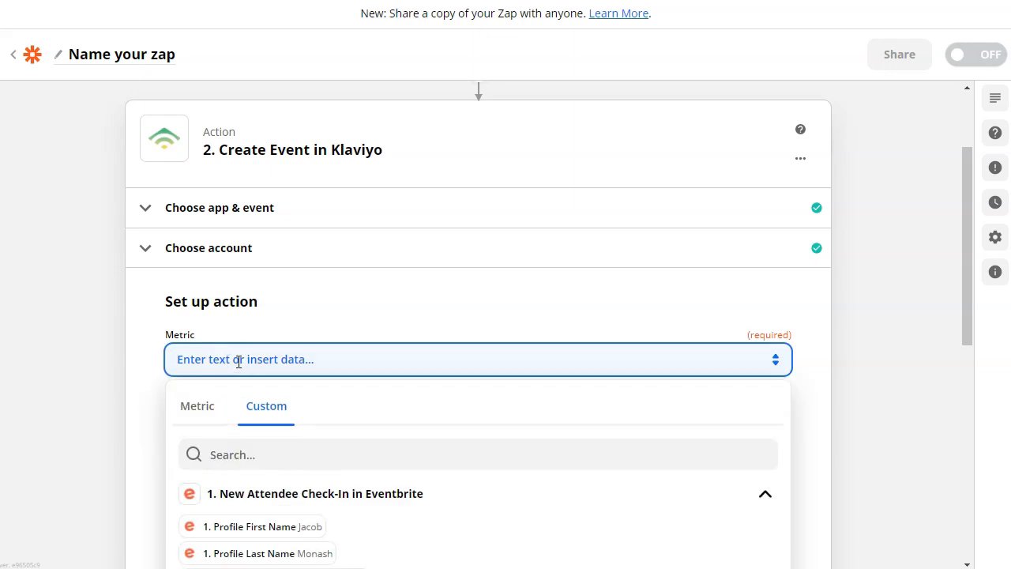
text(Eventbrite Check-in Detailed)
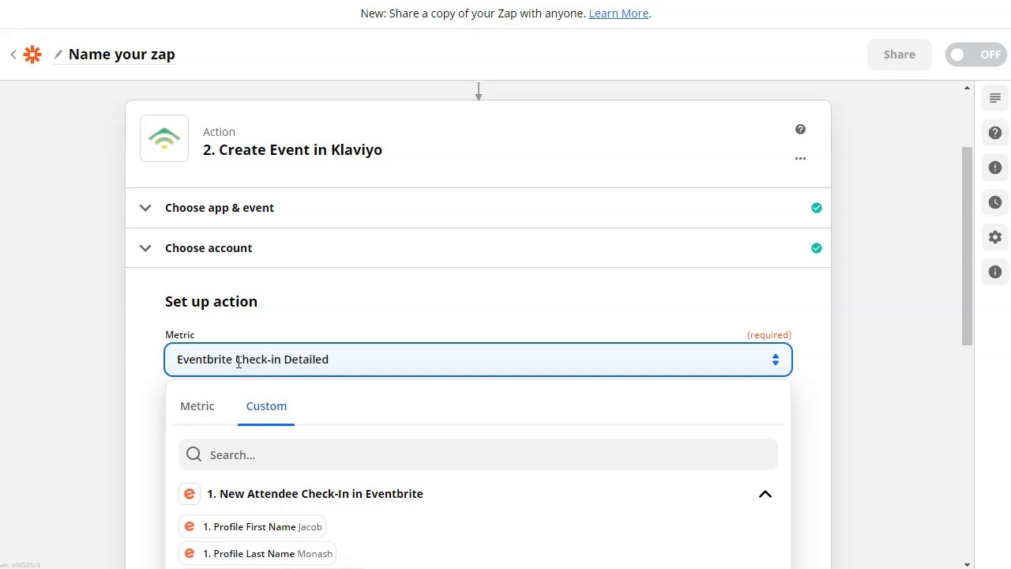
click(119, 334)
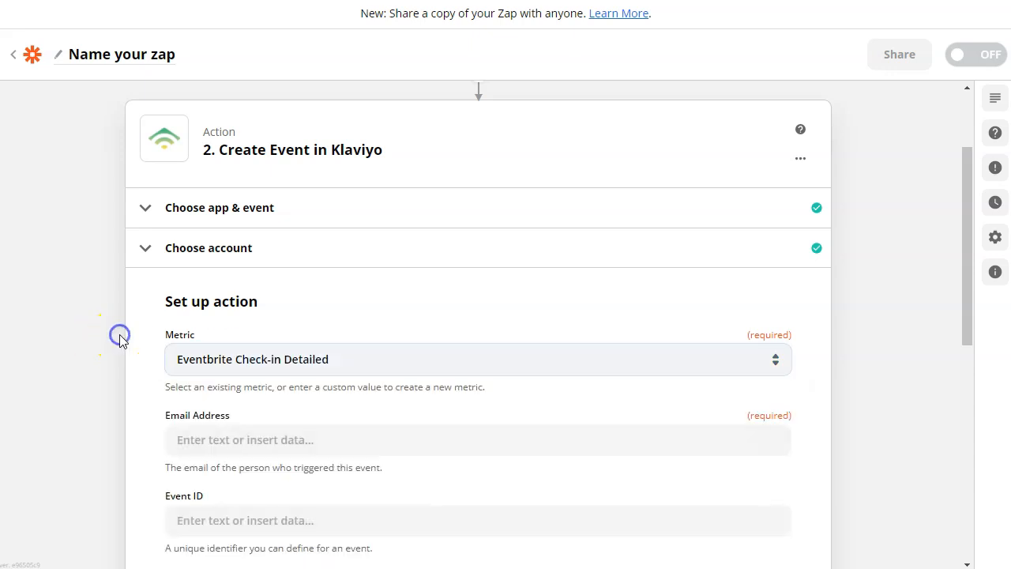
- Map the action's Email Address field to the Profile Email from the Eventbrite check-in trigger
scroll(120, 333, down, 2)
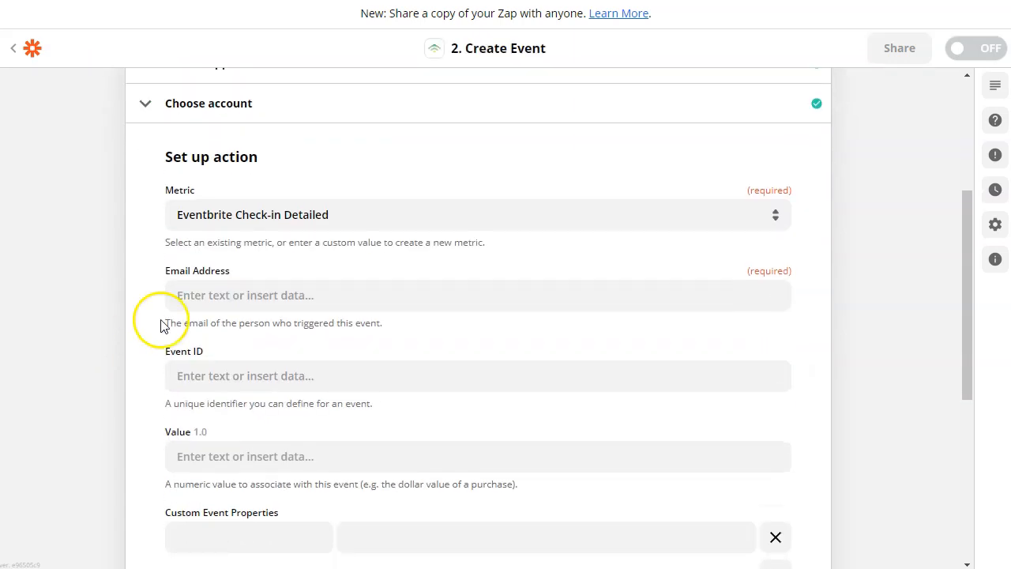
click(247, 297)
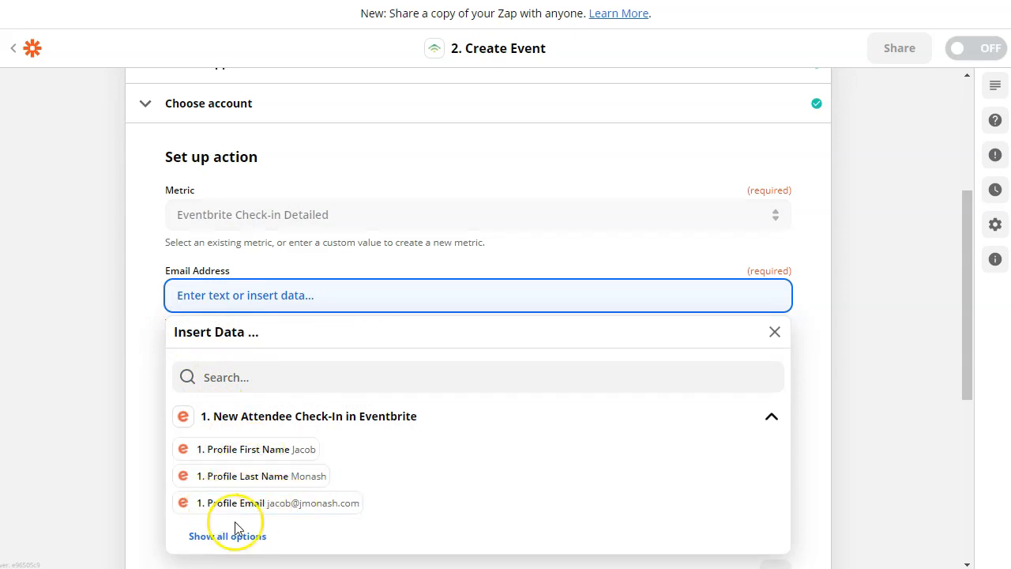
click(290, 503)
click(153, 311)
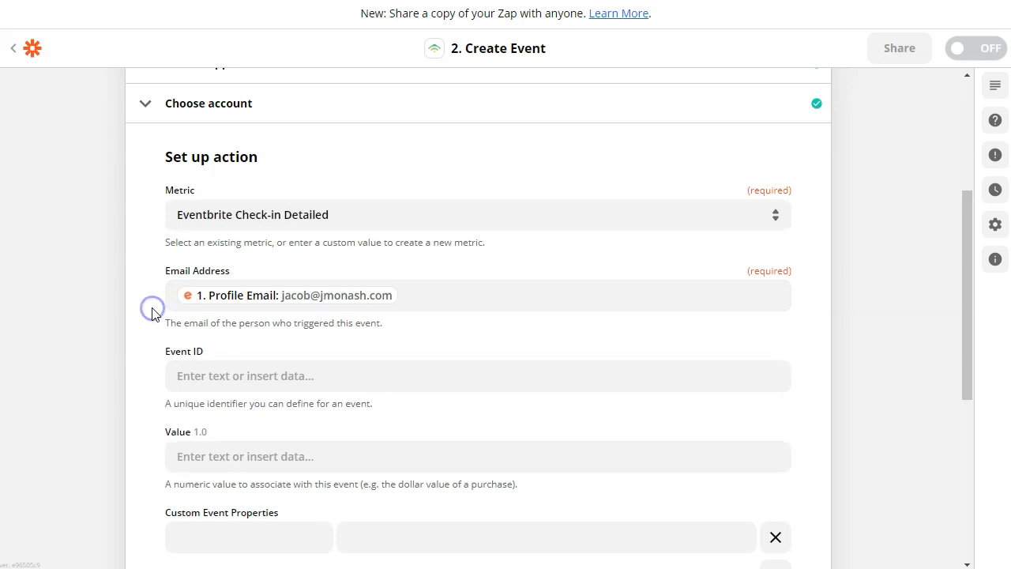
- Search the trigger data for "id" and map the action's Event ID field to the Eventbrite Event ID
scroll(155, 314, down, 1)
click(229, 246)
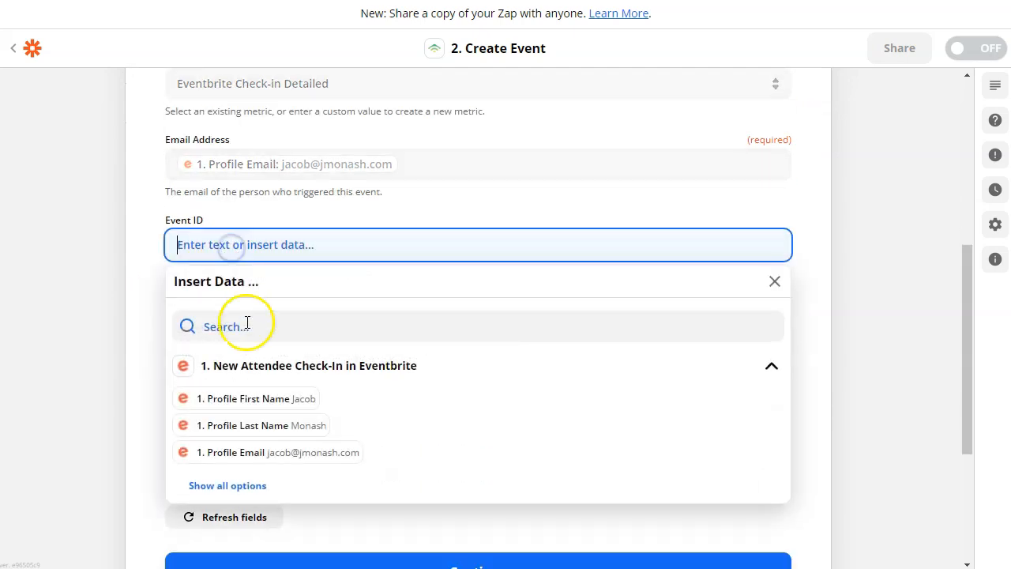
click(247, 334)
text(id)
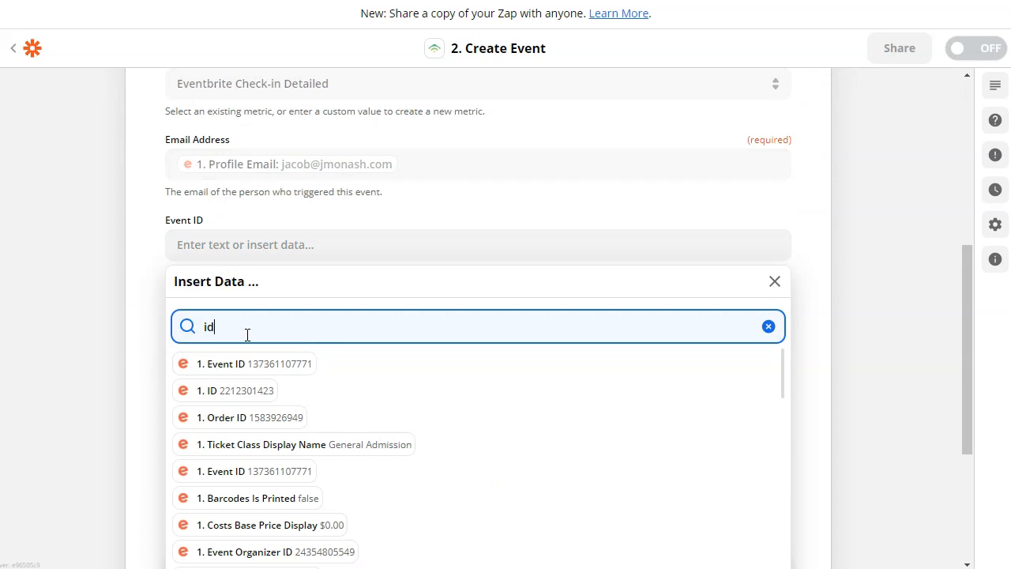
click(292, 368)
click(145, 264)
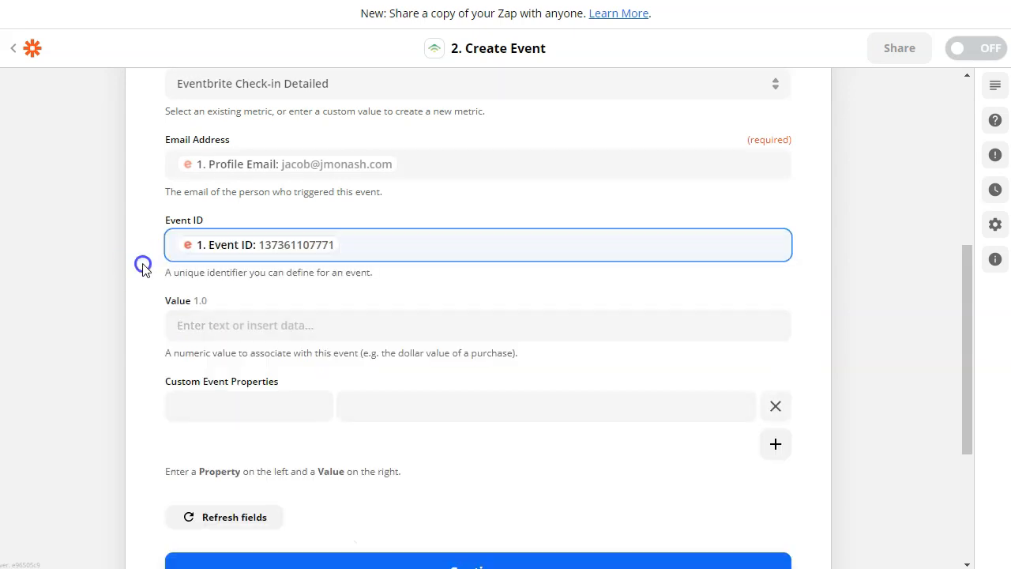
- Search the trigger data for "price" and map the action's Value field to Costs Base Price Value
click(222, 324)
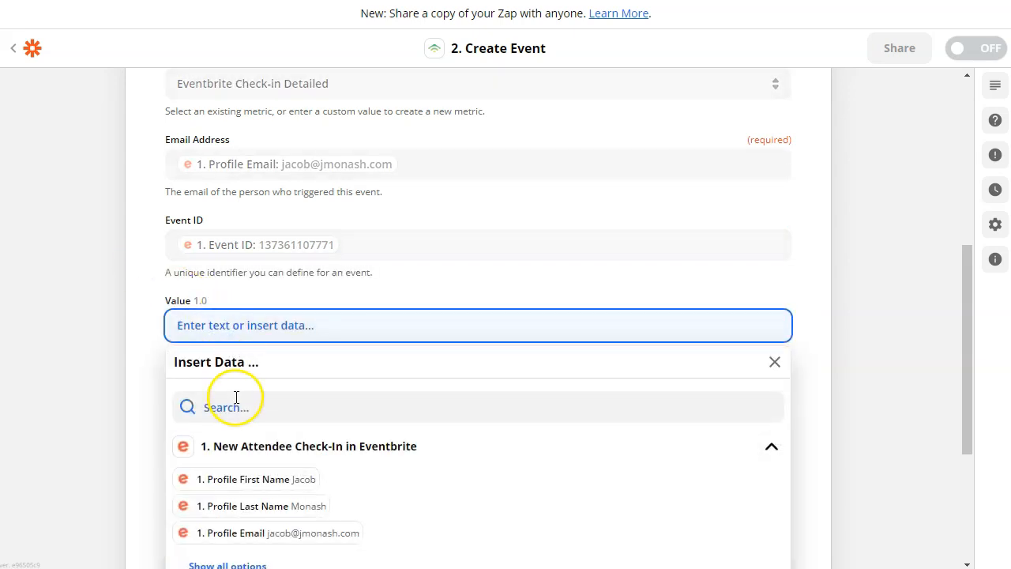
click(236, 402)
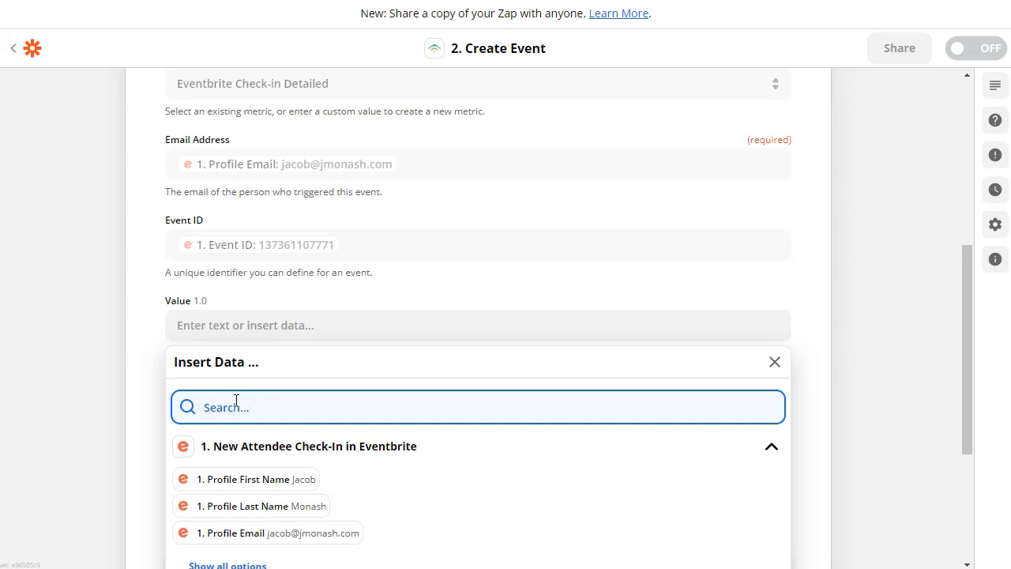
click(299, 466)
text(price)
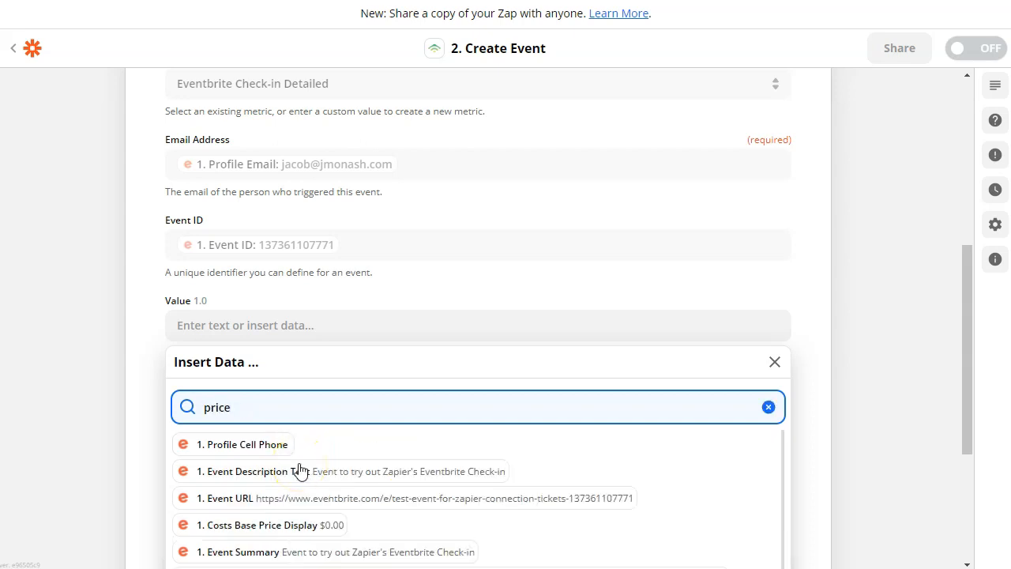
scroll(300, 470, down, 3)
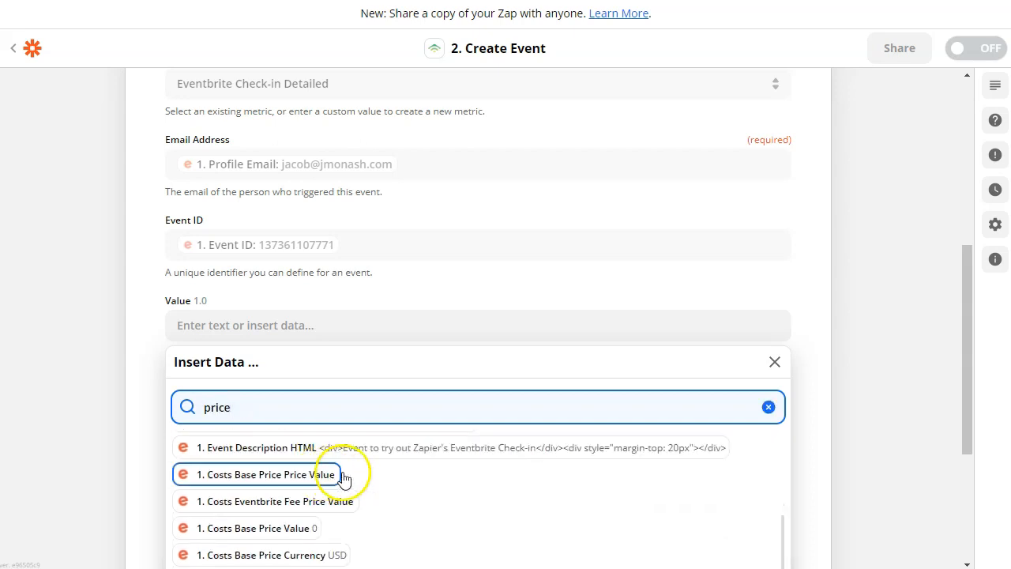
click(278, 536)
click(117, 332)
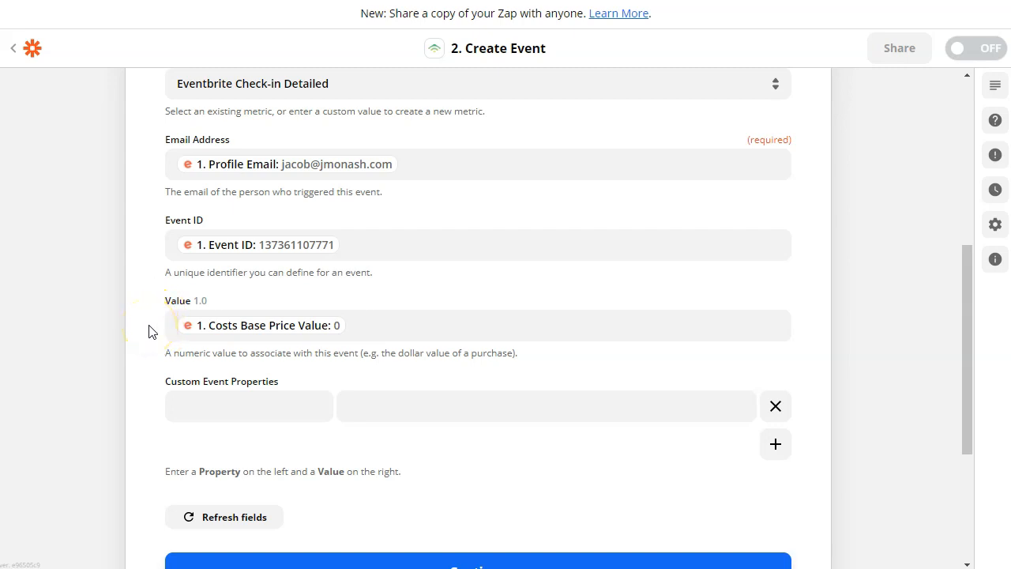
- Add a custom event property named "Eventbrite Event Name" and map its value to the trigger's Event Name Text
scroll(169, 190, up, 2)
scroll(253, 395, down, 2)
click(242, 409)
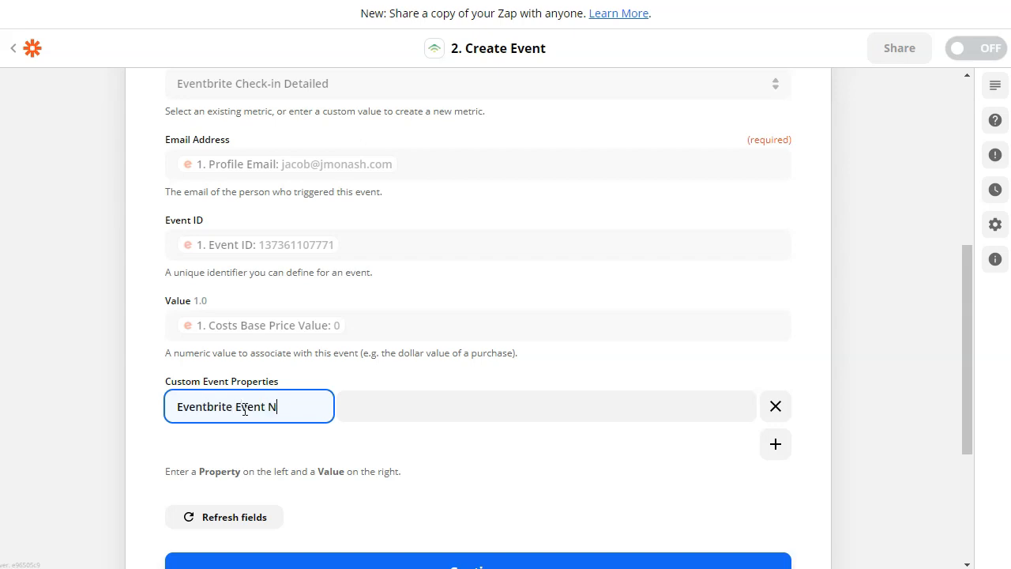
click(381, 403)
scroll(359, 366, down, 2)
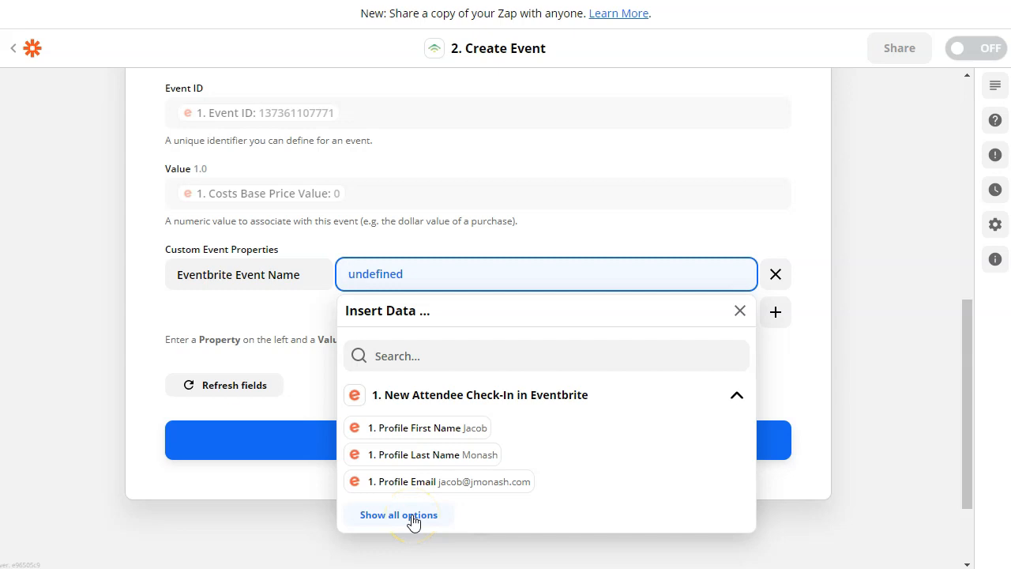
click(412, 517)
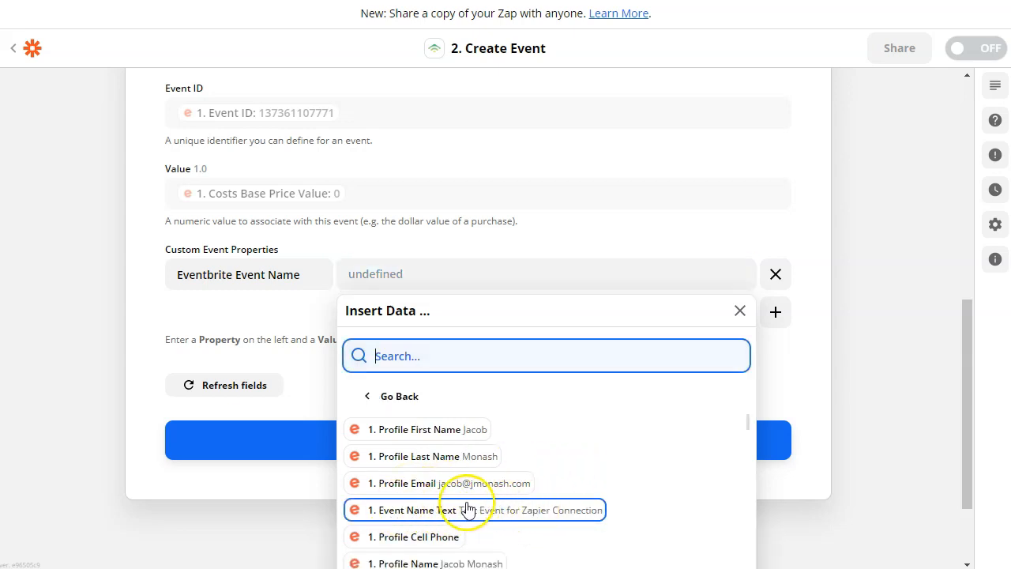
click(548, 512)
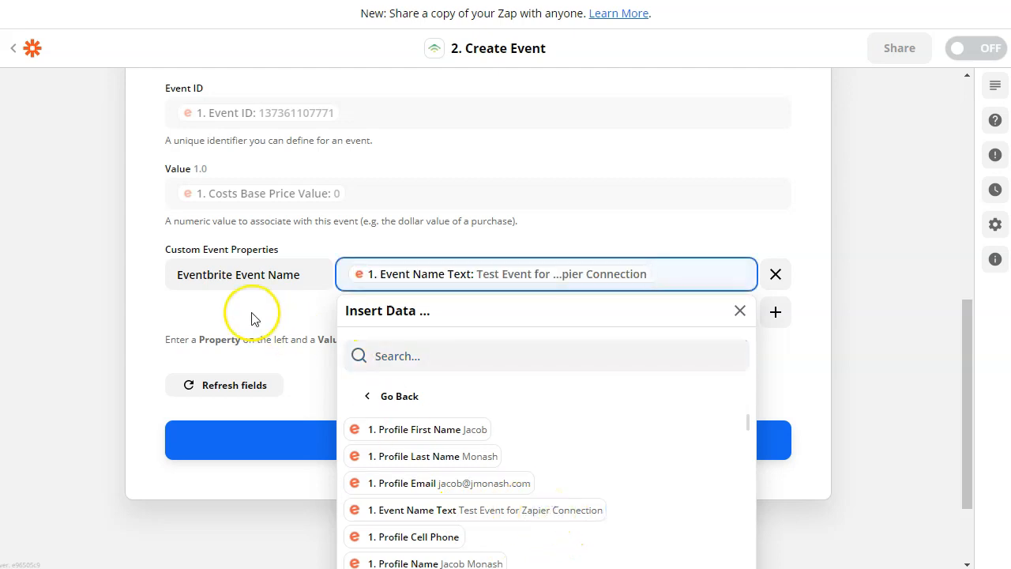
click(252, 316)
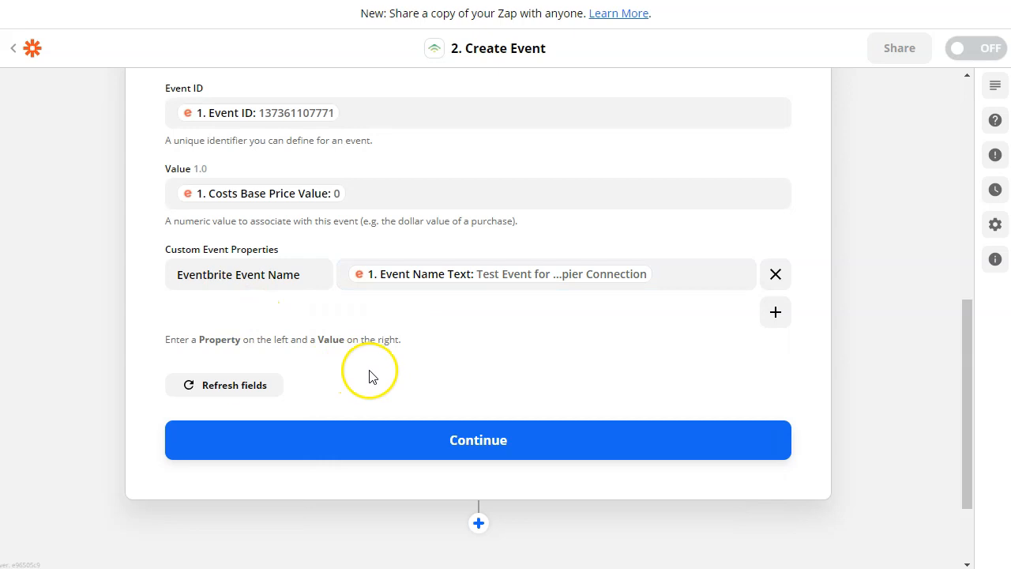
- Reopen the trigger's test section and look through the sample attendee check-in data for usable event properties
click(771, 326)
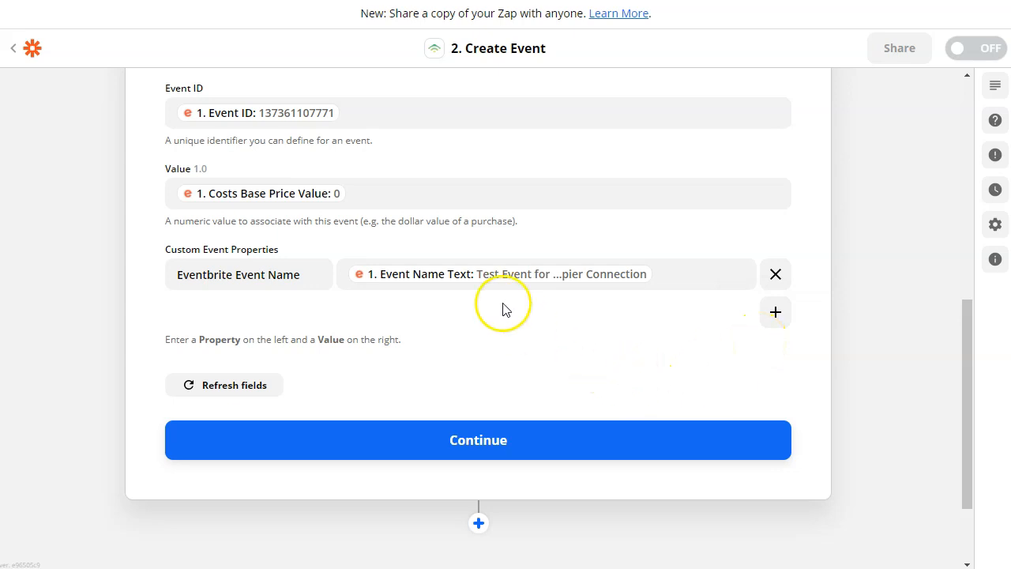
click(318, 270)
scroll(338, 282, up, 5)
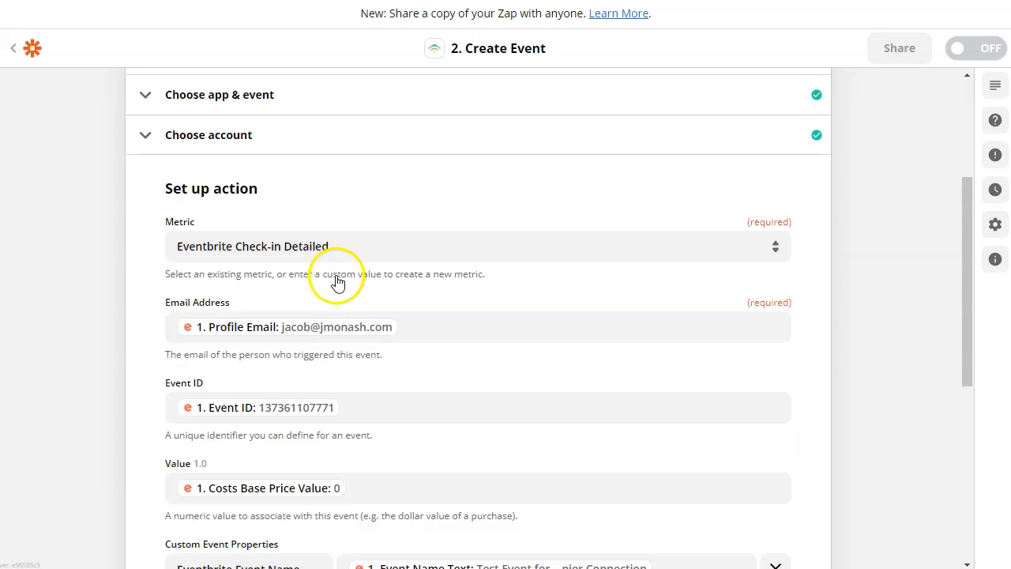
click(354, 154)
click(270, 328)
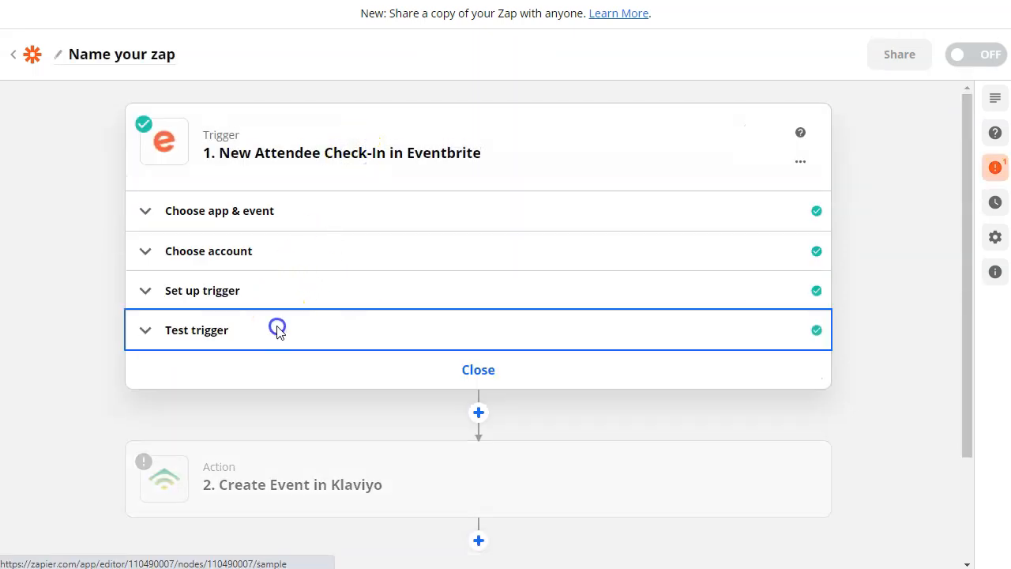
drag(778, 284, 779, 418)
scroll(824, 406, down, 5)
- Reopen the Create Event in Klaviyo action, review its field mappings in the setup, and continue to the action test
click(421, 340)
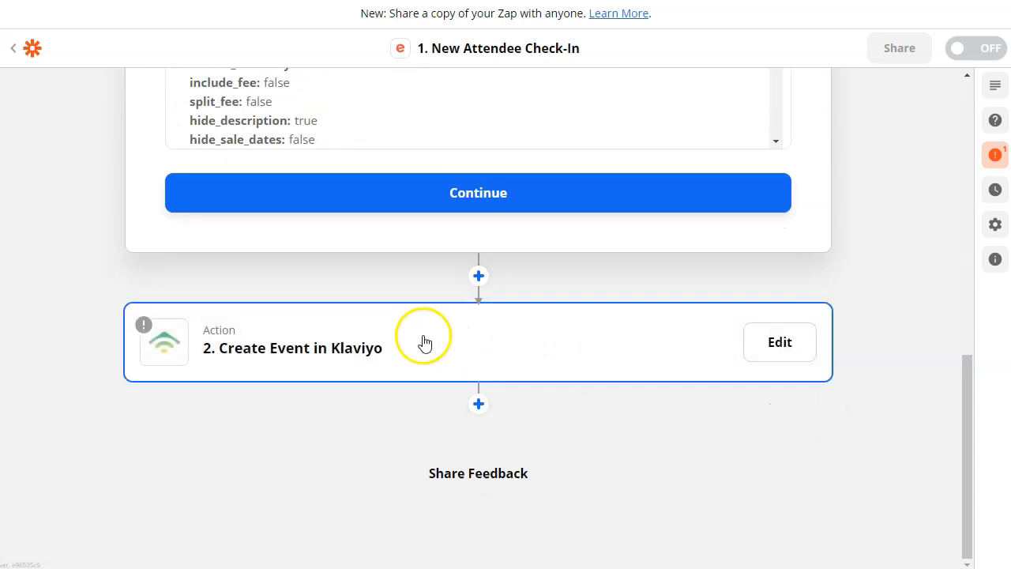
scroll(398, 258, up, 2)
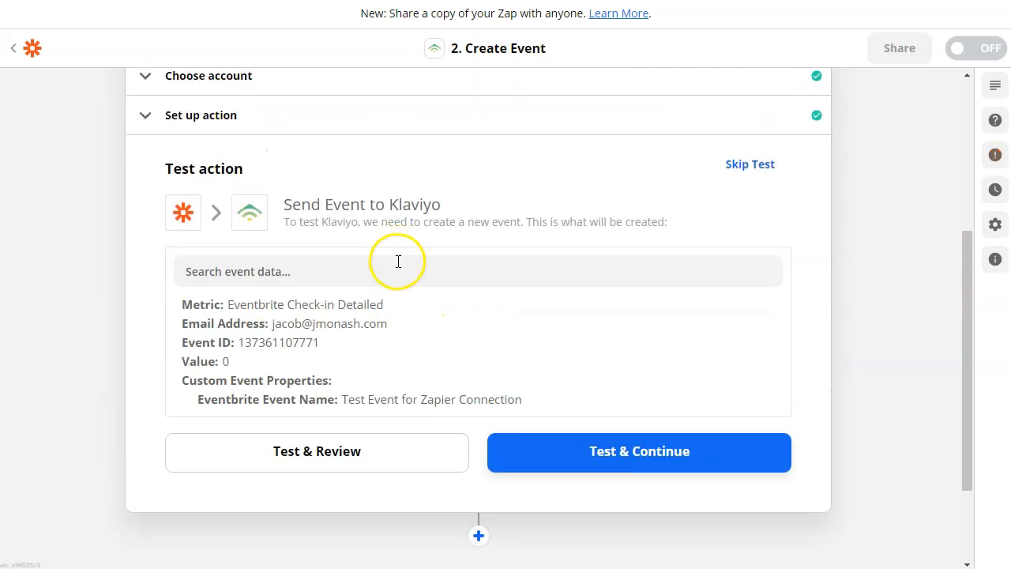
click(287, 128)
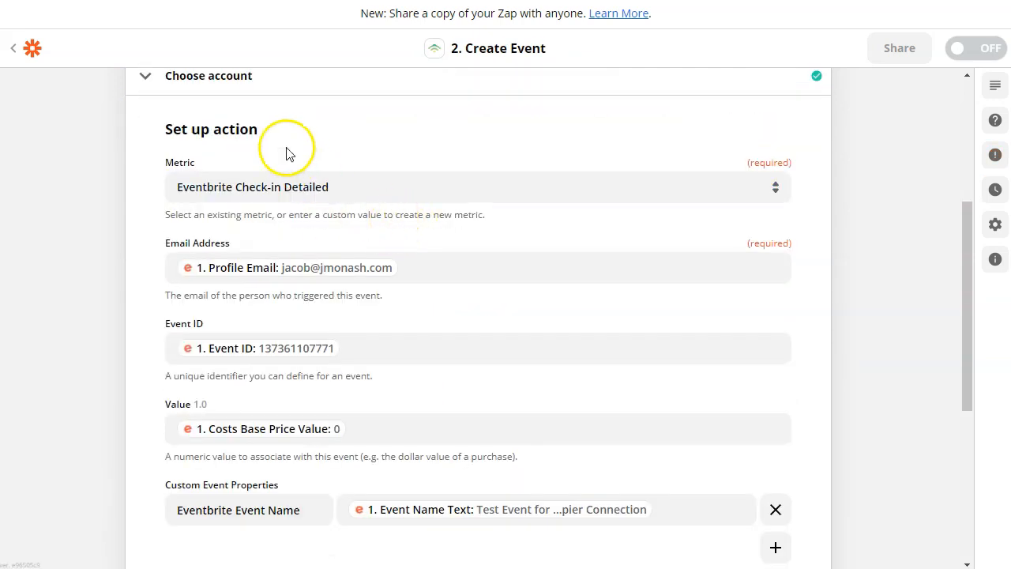
scroll(456, 254, down, 3)
scroll(456, 254, up, 2)
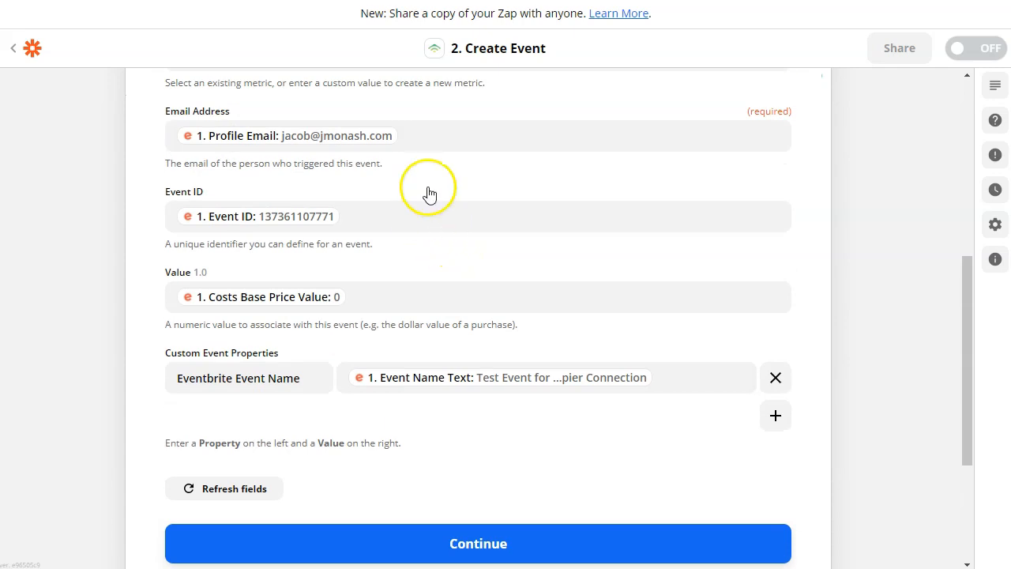
scroll(429, 193, up, 2)
scroll(431, 190, down, 4)
click(447, 407)
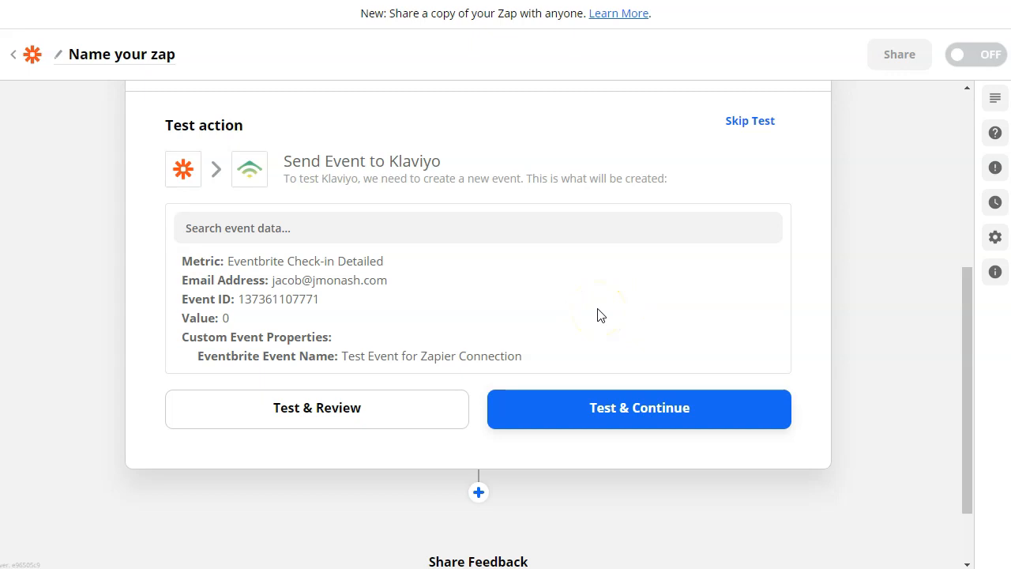
- Send the test event, switch to the contact's Klaviyo profile, show all metrics, and expand the Eventbrite Check-in Detailed event's details
click(362, 424)
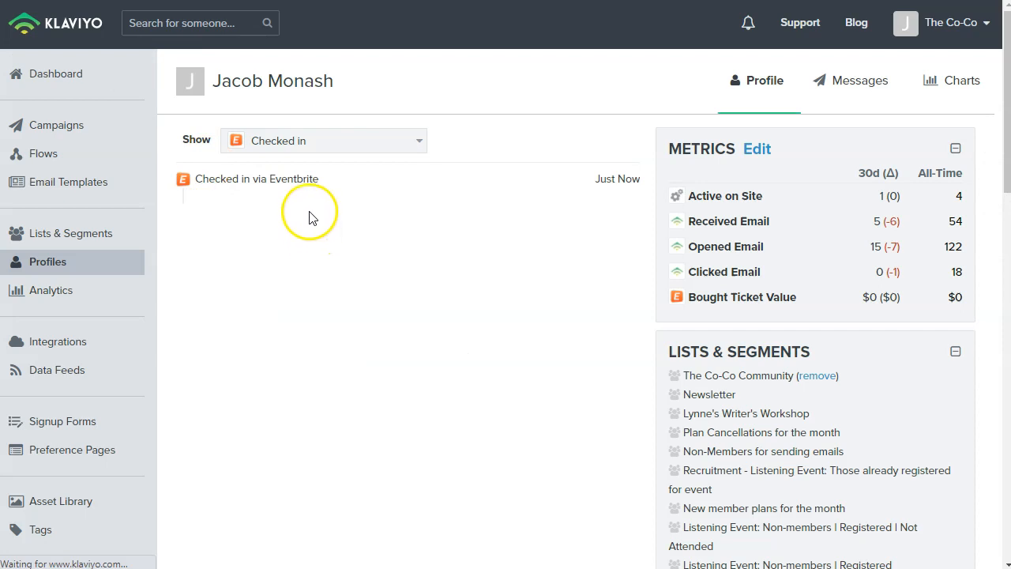
click(310, 150)
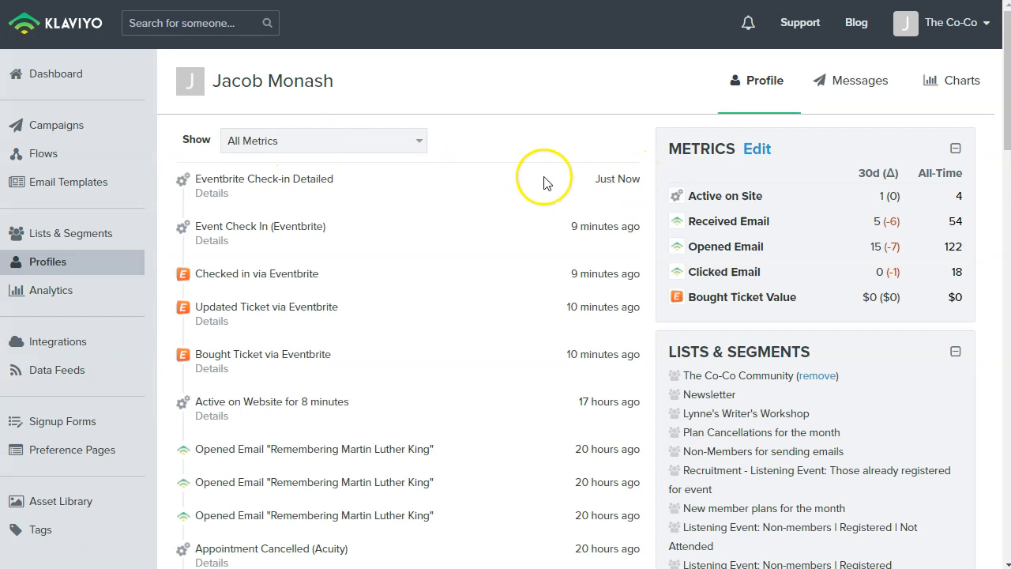
click(212, 194)
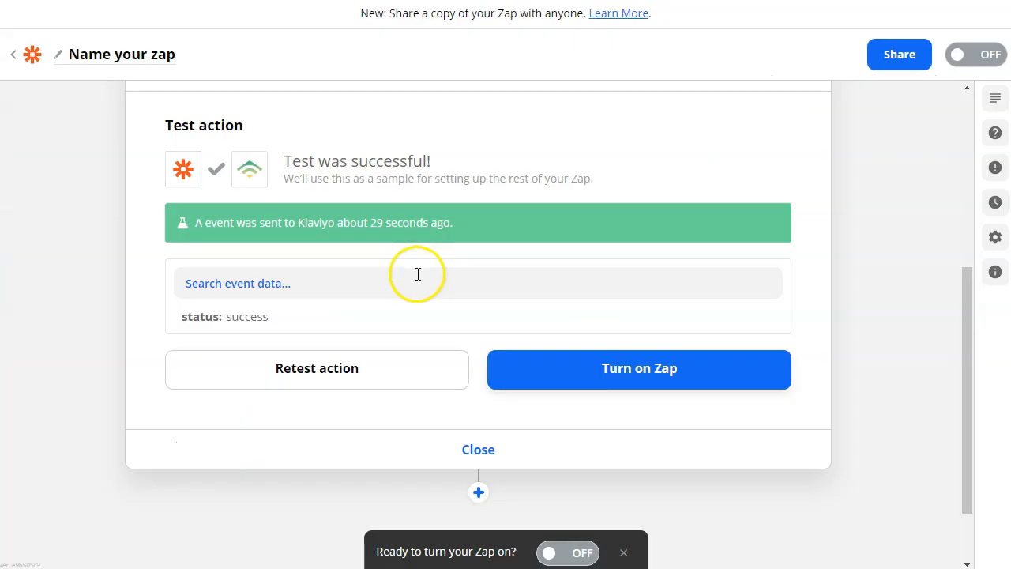
- Switch back to Zapier, review the action's test result, and close the Create Event step
scroll(434, 282, up, 2)
scroll(429, 277, down, 2)
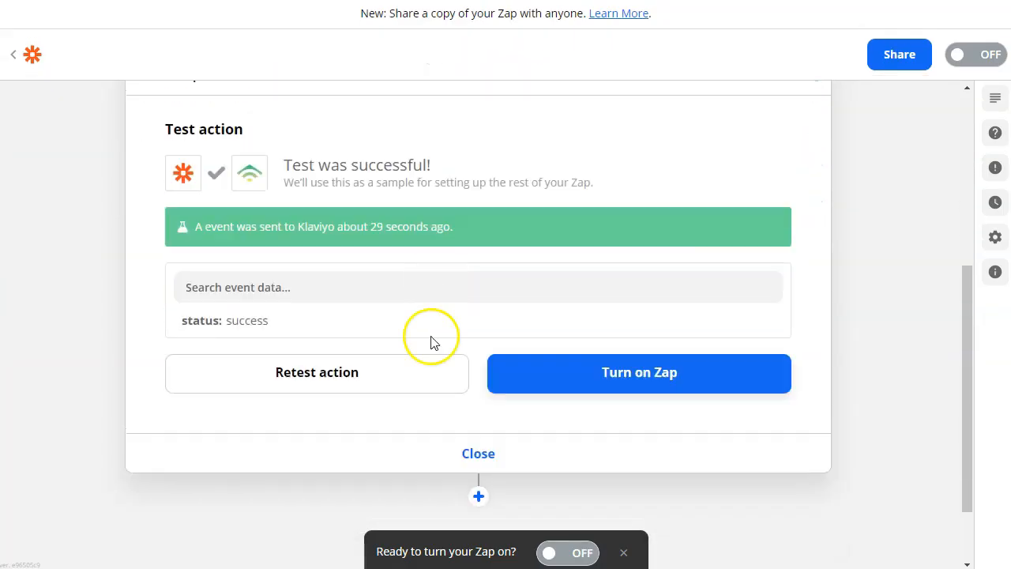
click(456, 451)
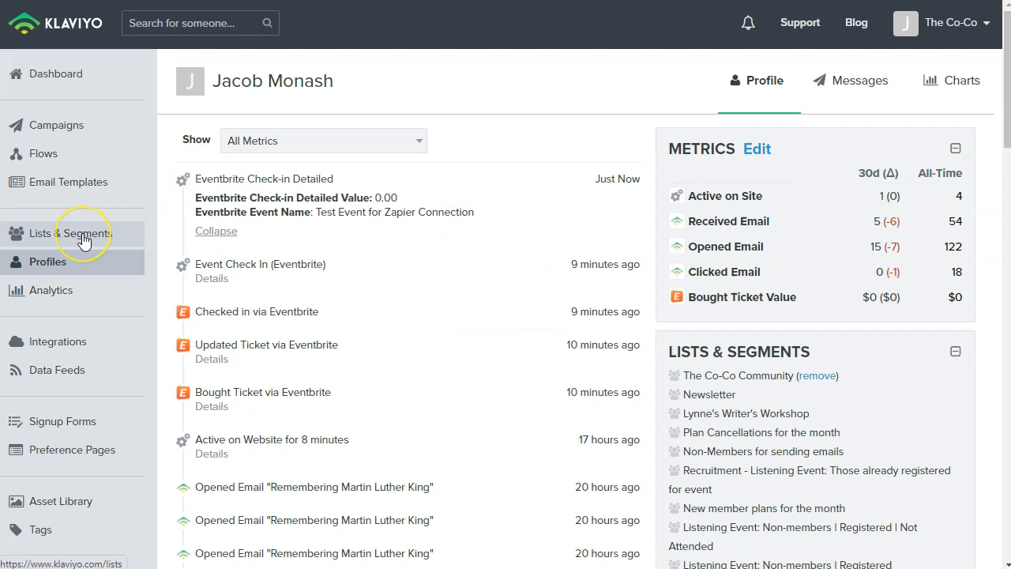
- Open Klaviyo's Lists & Segments area and start creating a new segment
click(83, 239)
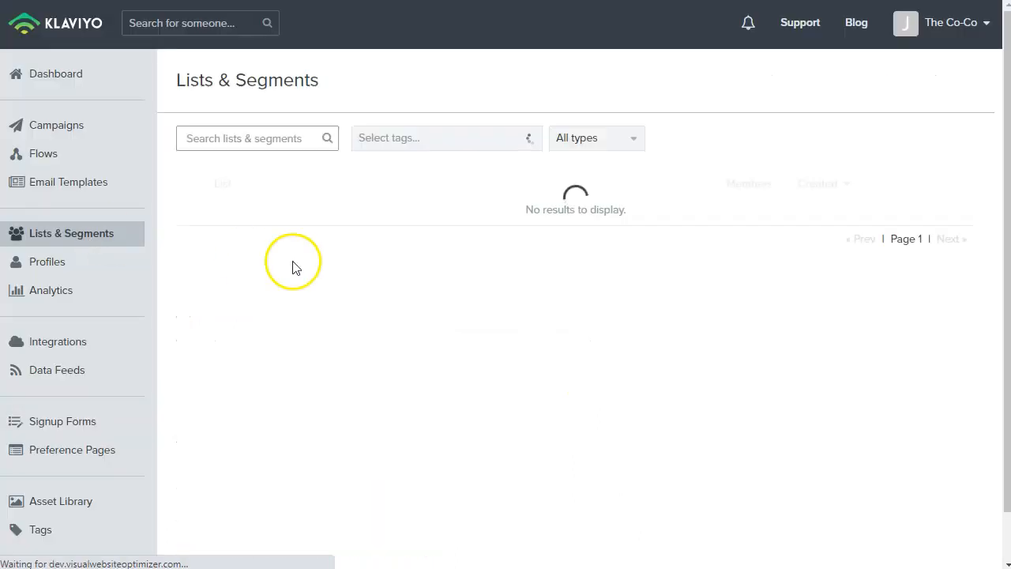
click(848, 92)
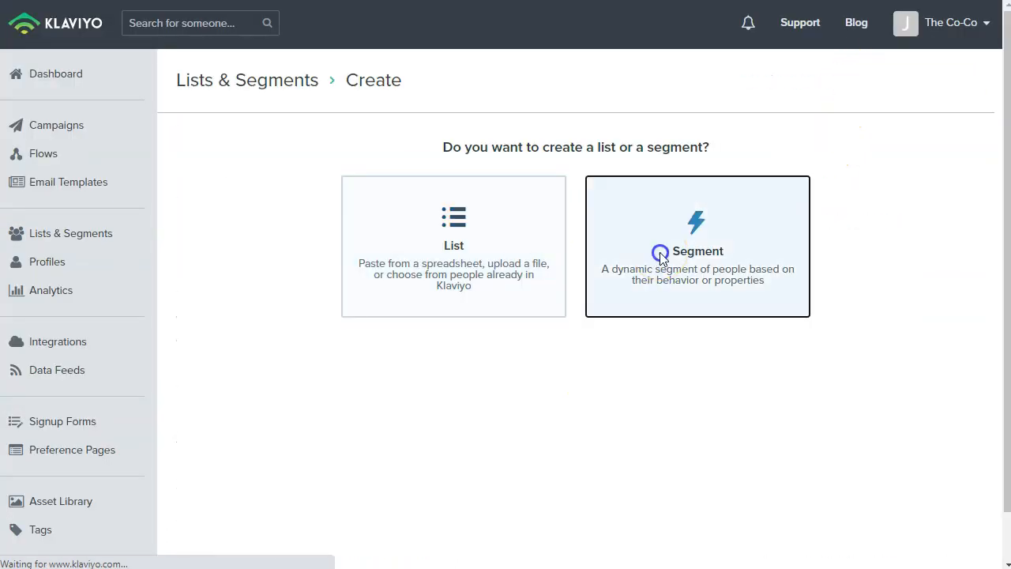
click(654, 255)
- Set the segment's first condition to What someone has done (or not done)
click(312, 273)
click(277, 329)
click(282, 273)
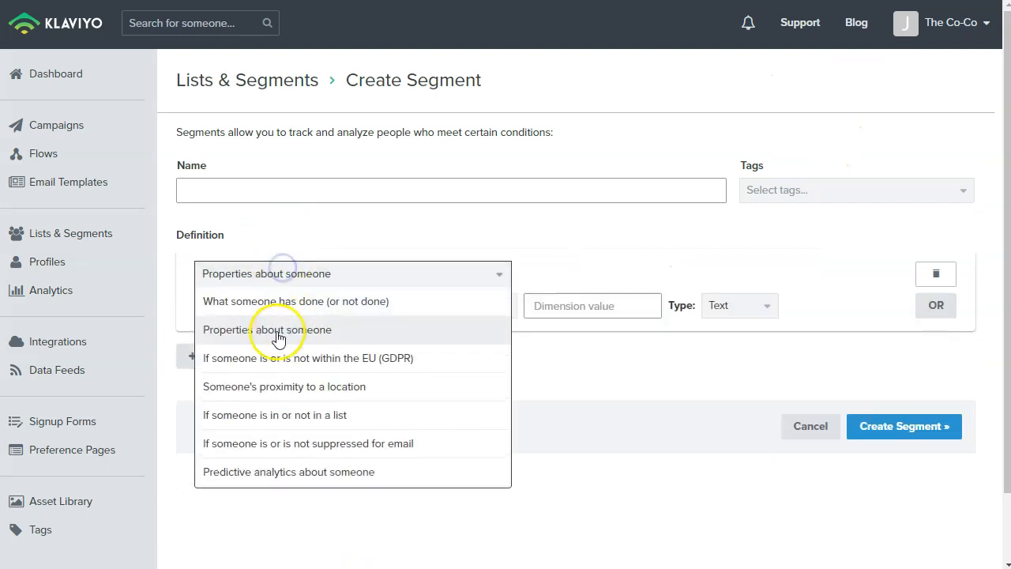
click(281, 301)
- Search the condition's metrics for check-in events and choose Eventbrite's native Checked in metric
click(284, 309)
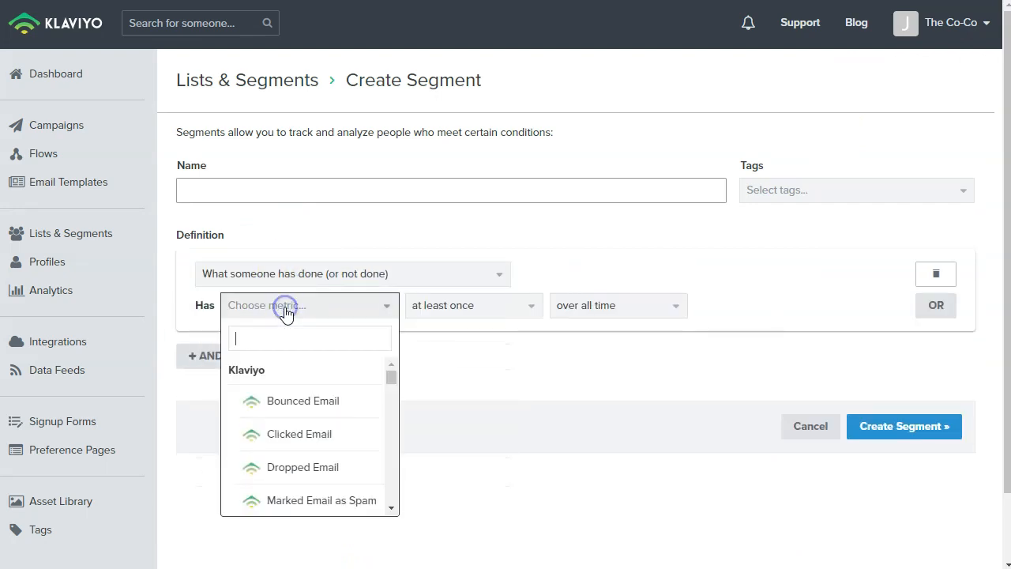
text(eventb)
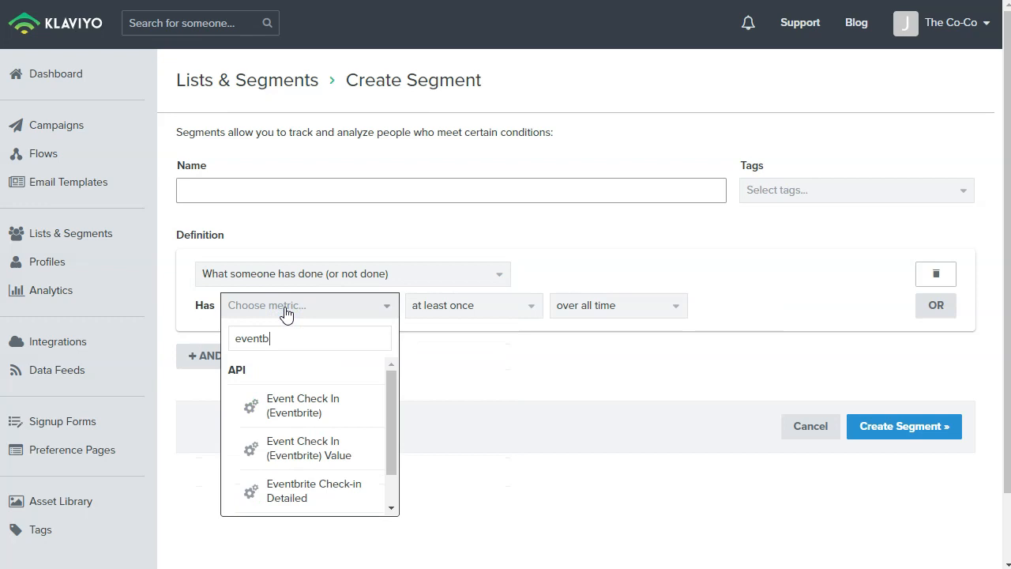
key(BackSpace)
key(BackSpace)
key(BackSpace)
key(BackSpace)
key(BackSpace)
key(BackSpace)
text(check)
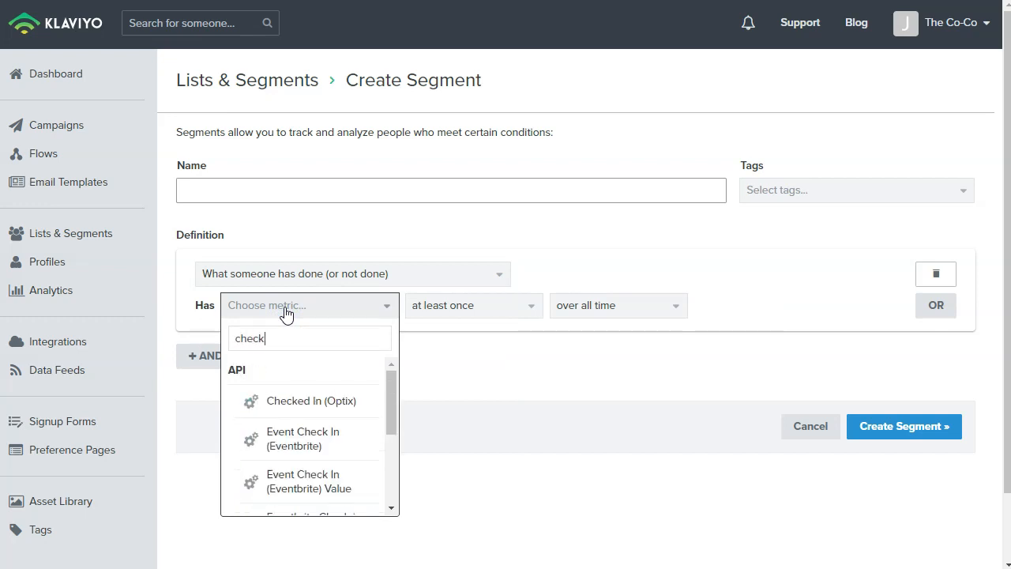
scroll(261, 442, down, 5)
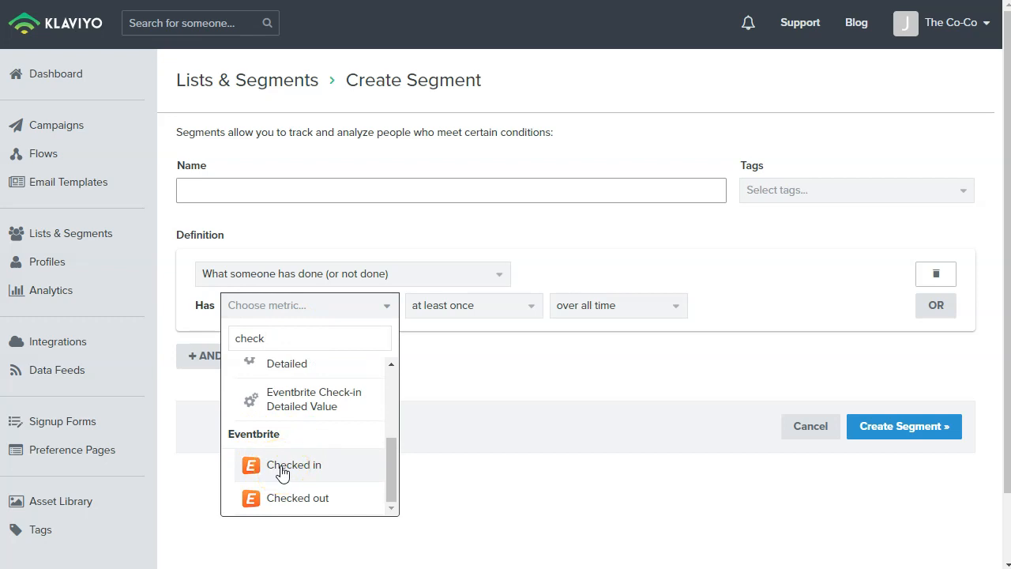
click(282, 466)
- Add a property filter to the Checked in condition and look through the properties it offers
click(296, 343)
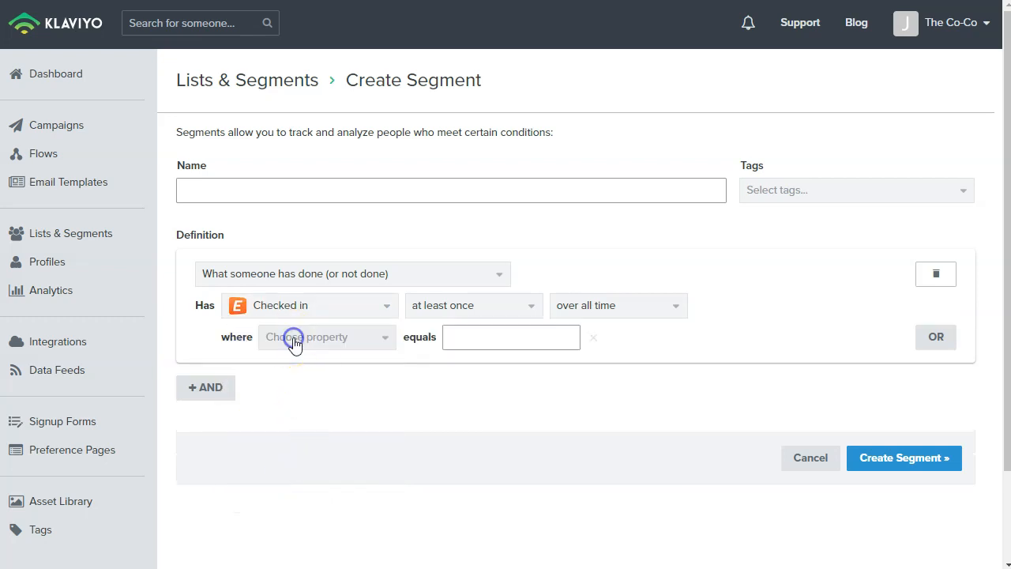
click(336, 347)
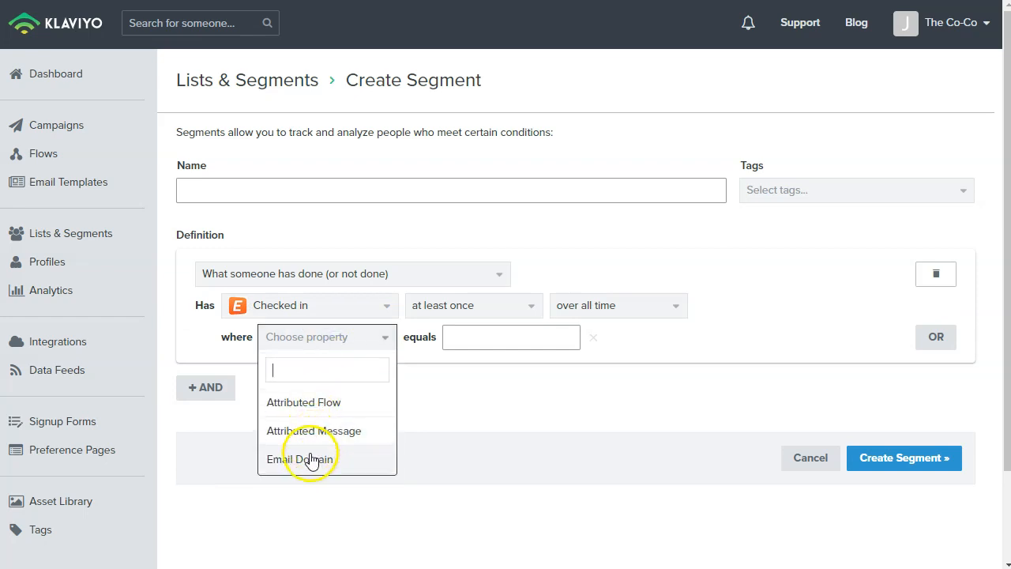
click(304, 311)
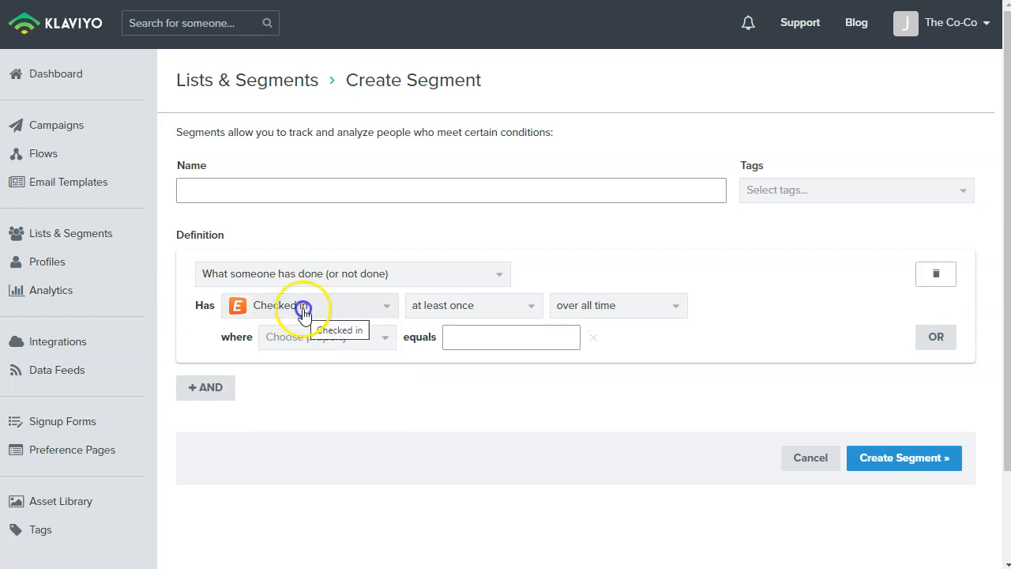
- Replace the condition's metric with Eventbrite Check-in Detailed
click(304, 311)
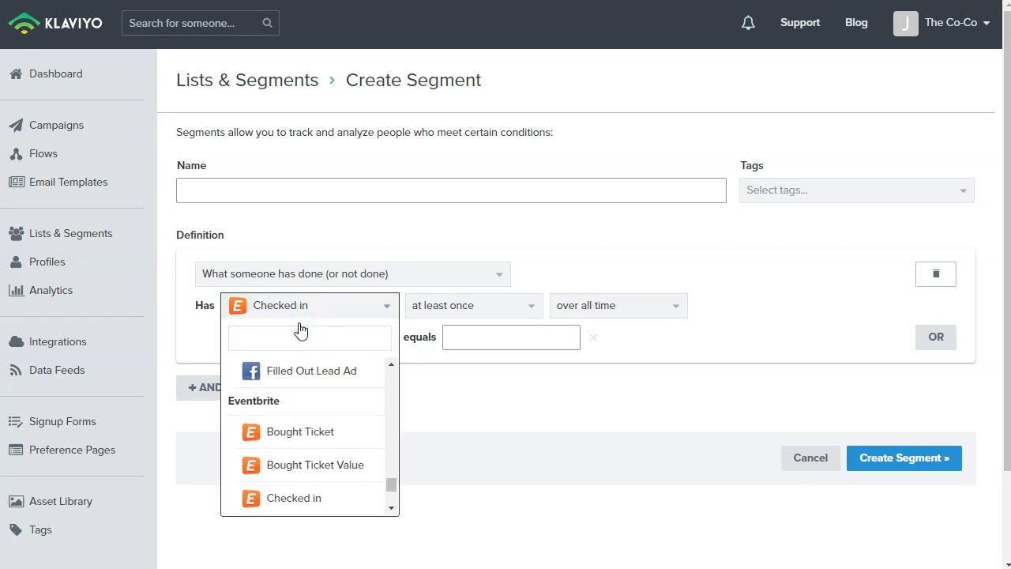
text(eventbrite)
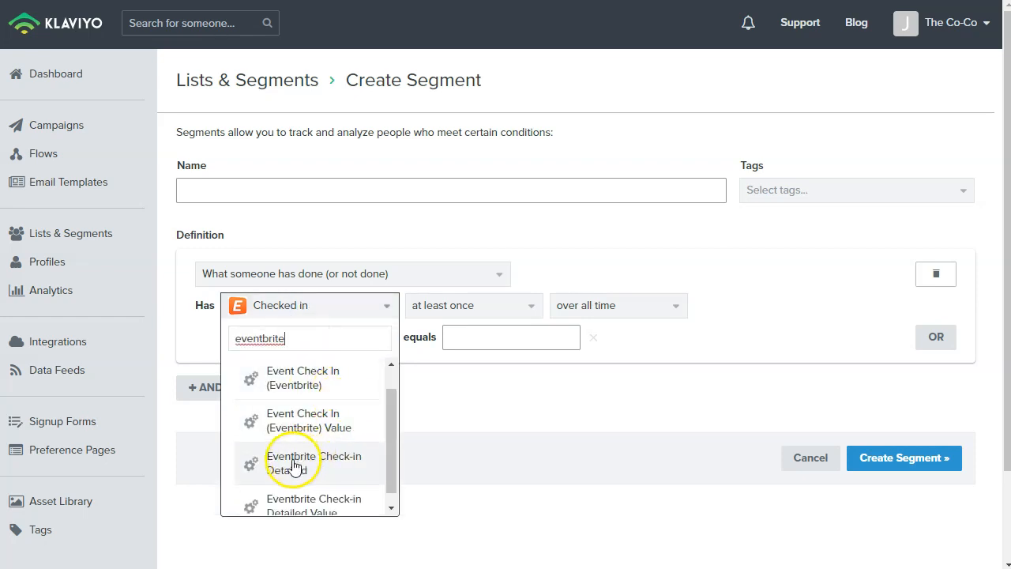
click(318, 469)
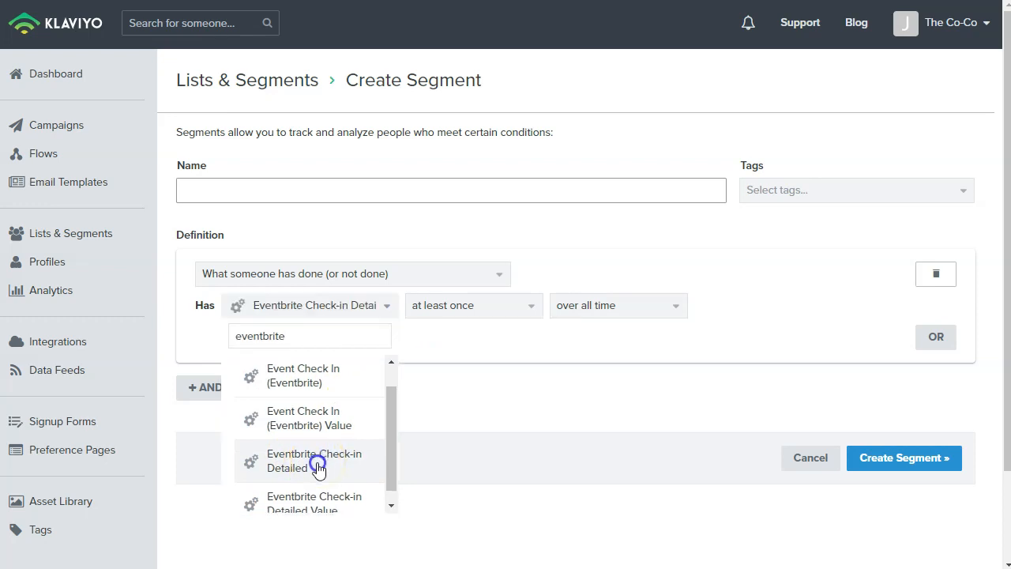
- Filter the check-in condition to where Eventbrite Event Name equals the Zapier connection test event
click(300, 332)
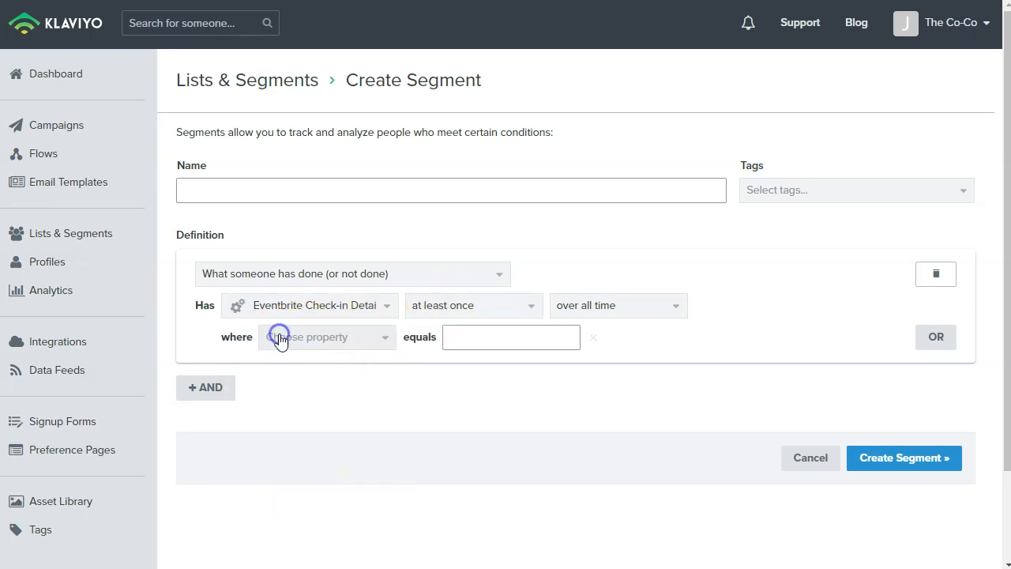
click(299, 340)
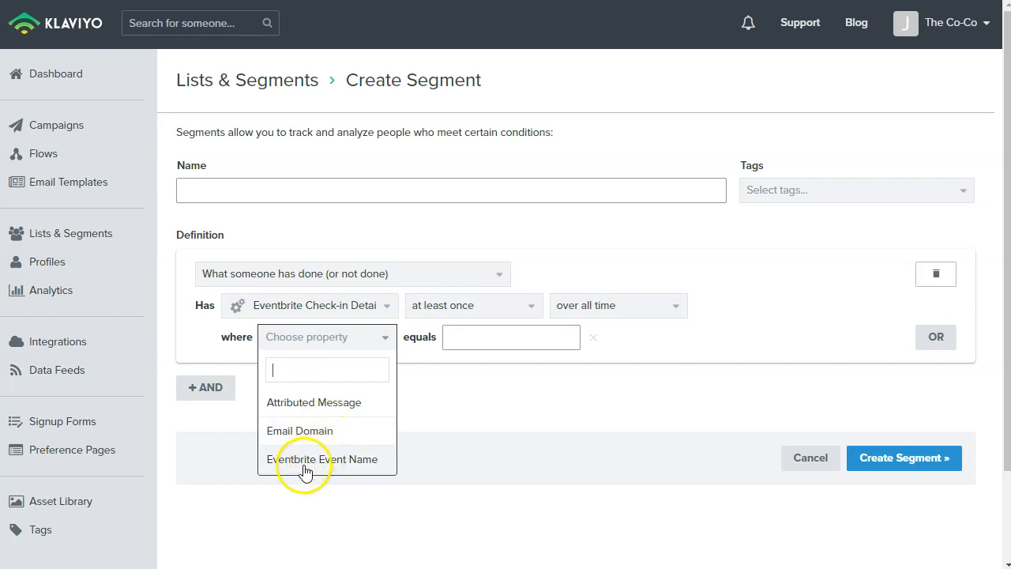
click(322, 458)
click(485, 337)
click(496, 370)
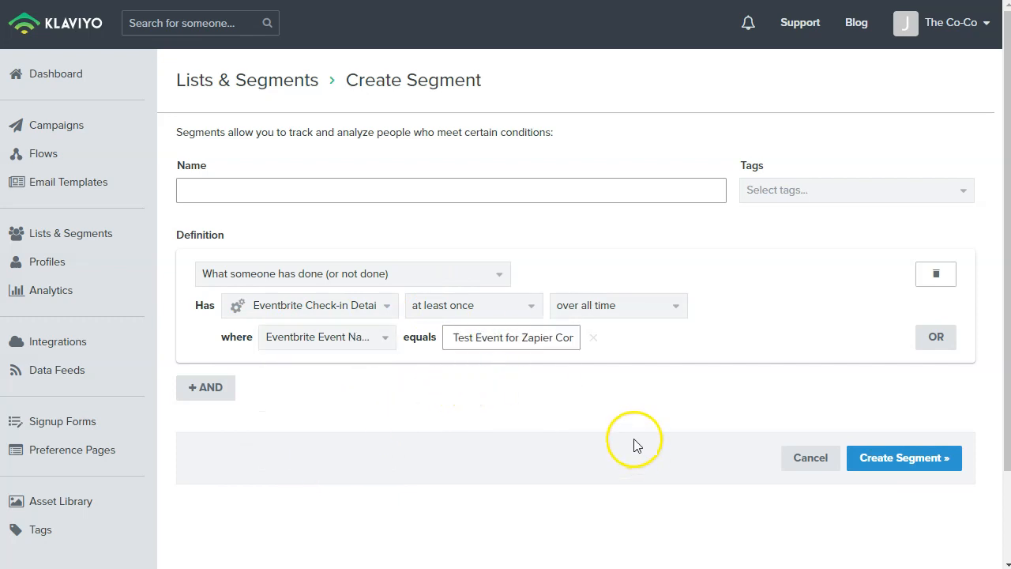